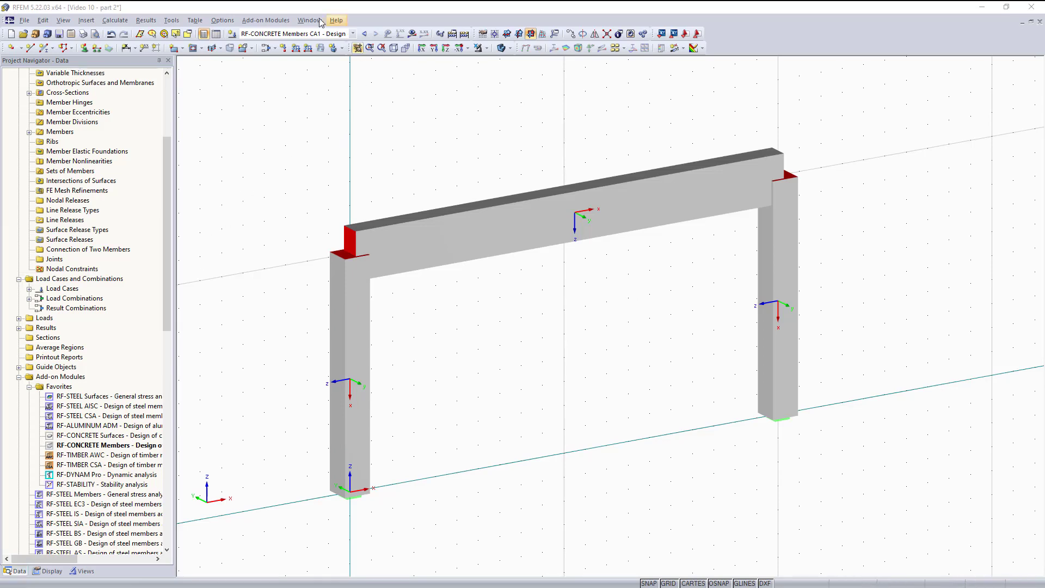
- Start RF-CONCRETE Members from Add-on Modules and run the ACI 318-14 concrete design calculation
left_click(273, 20)
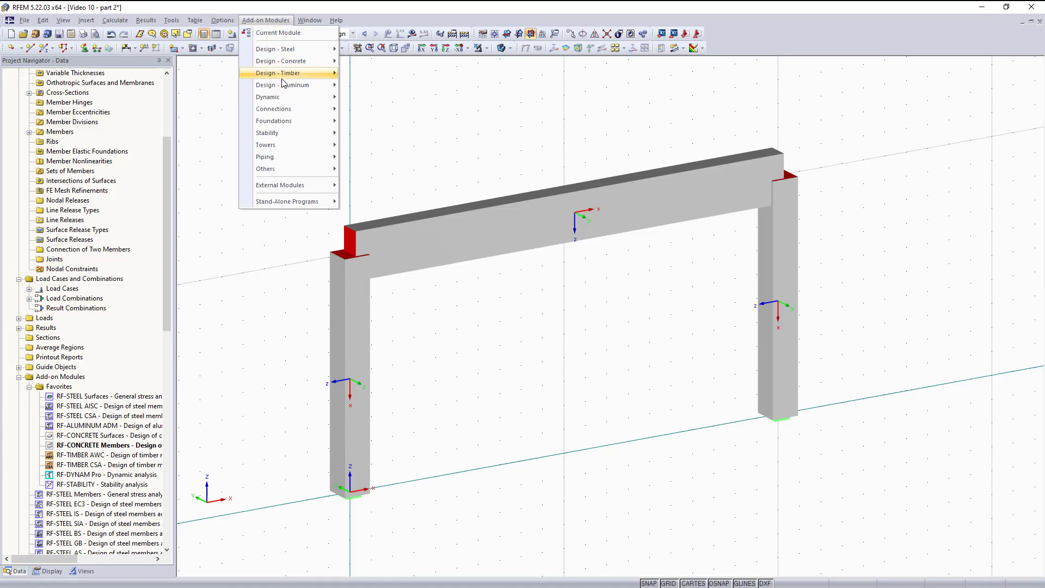
mouse_move(294, 61)
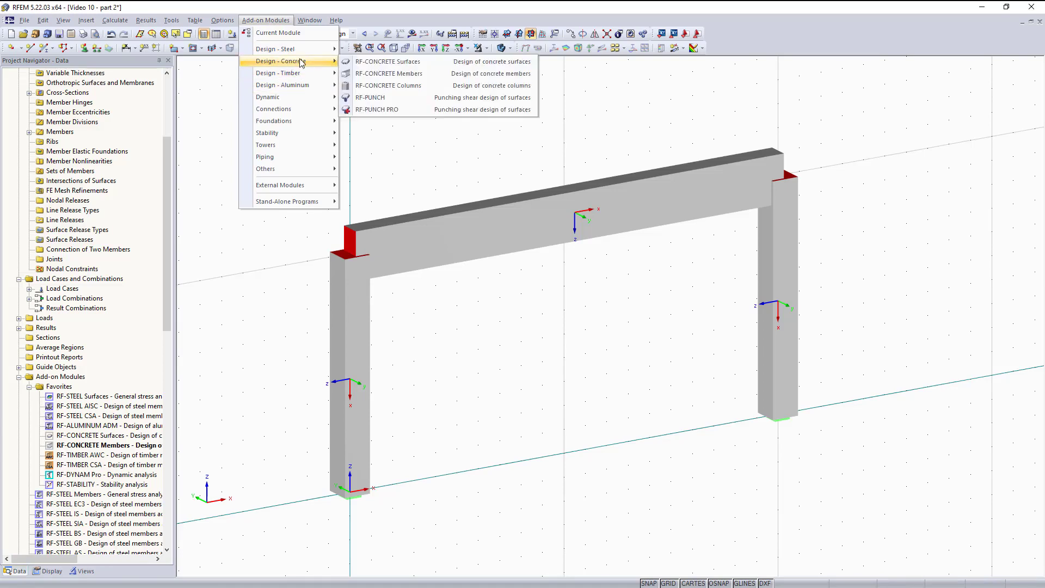
left_click(396, 74)
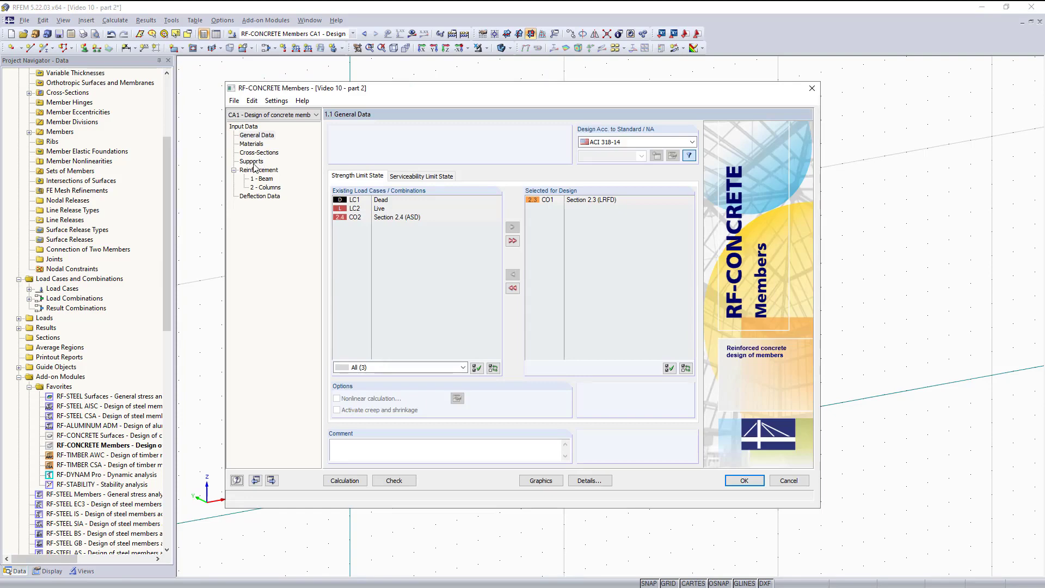
left_click(342, 485)
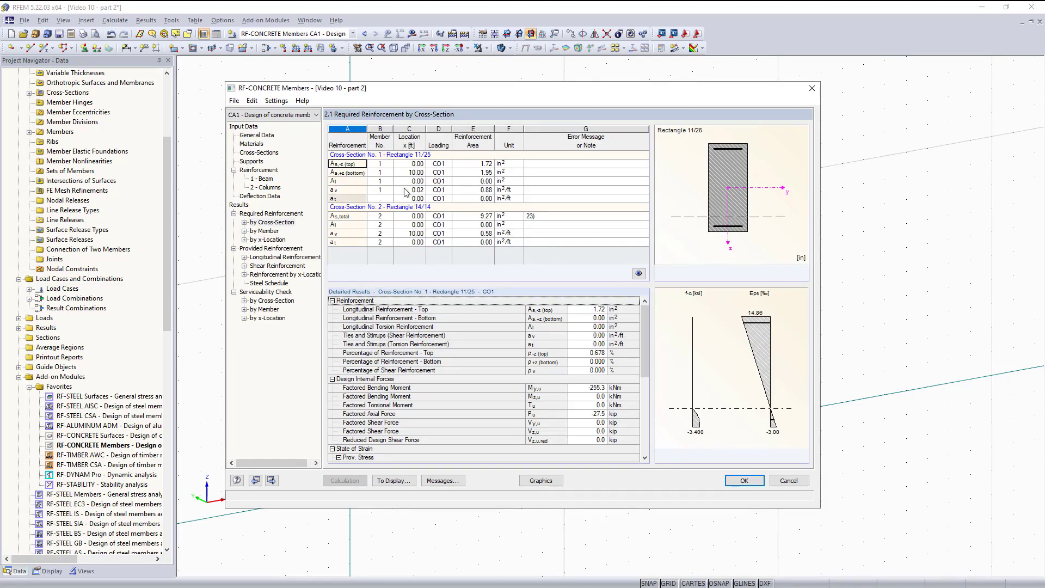
left_click(267, 231)
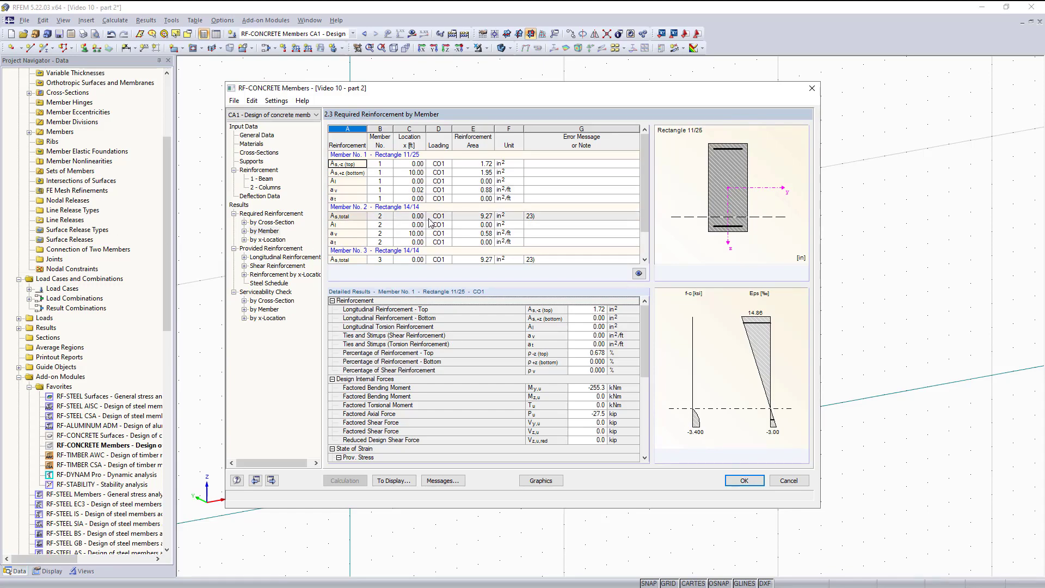
left_click(266, 223)
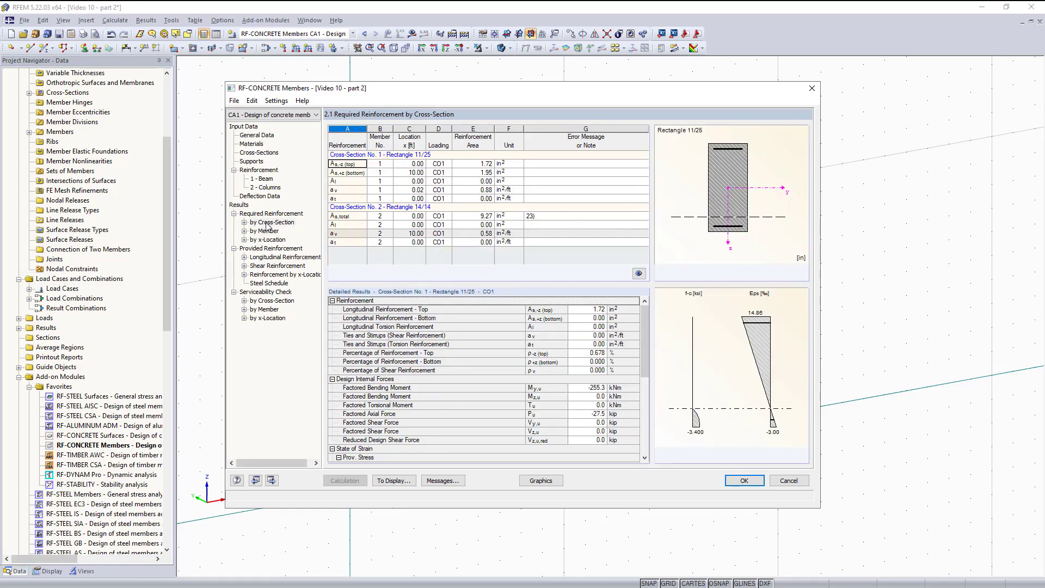
left_click(266, 231)
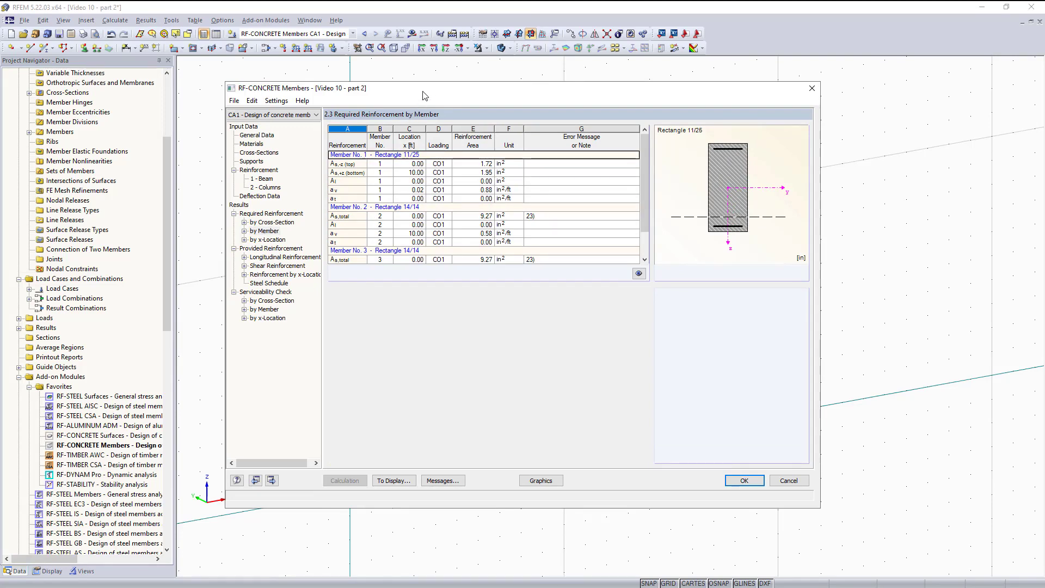
- Move the design window down and step through member 1's required reinforcement rows
left_click_drag(424, 92, 463, 412)
left_click(446, 514)
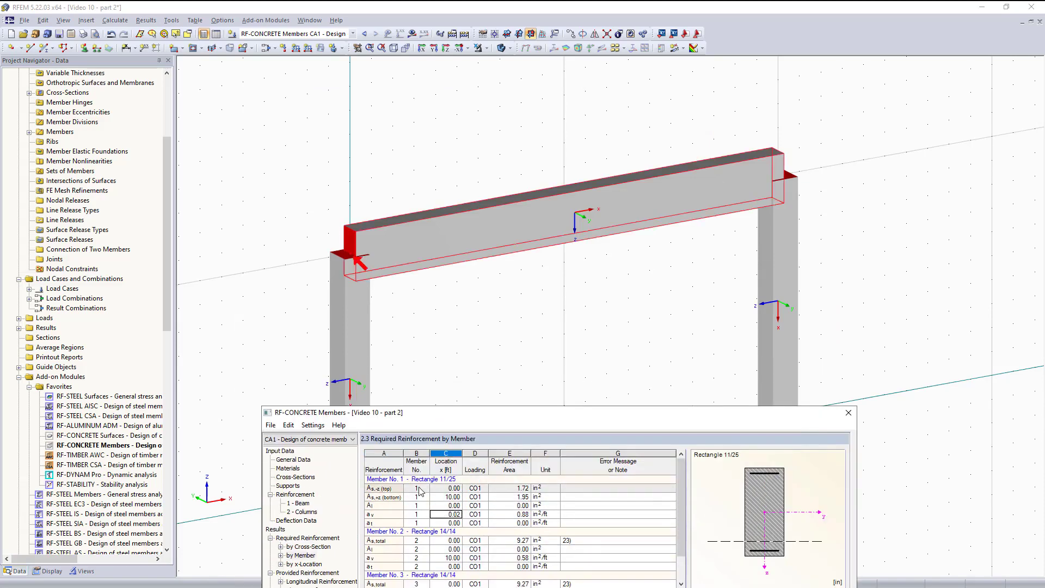
left_click(417, 488)
key("Down")
key("Down")
key("Down")
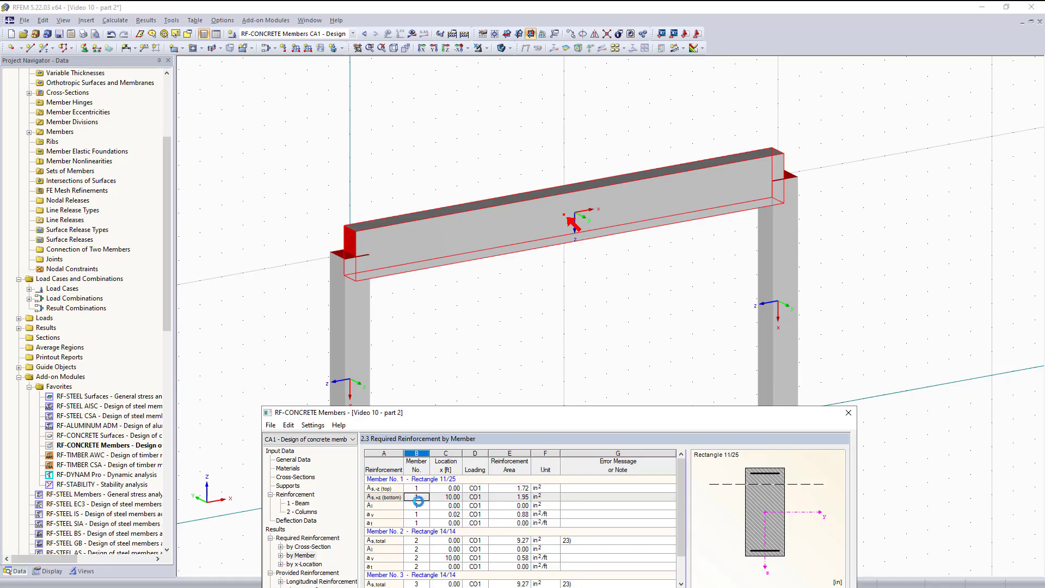
- Review member 1's detailed results: 1.70 in² top steel, 0.88 in²/ft stirrups, 79.2 kip shear
left_click_drag(467, 406, 455, 139)
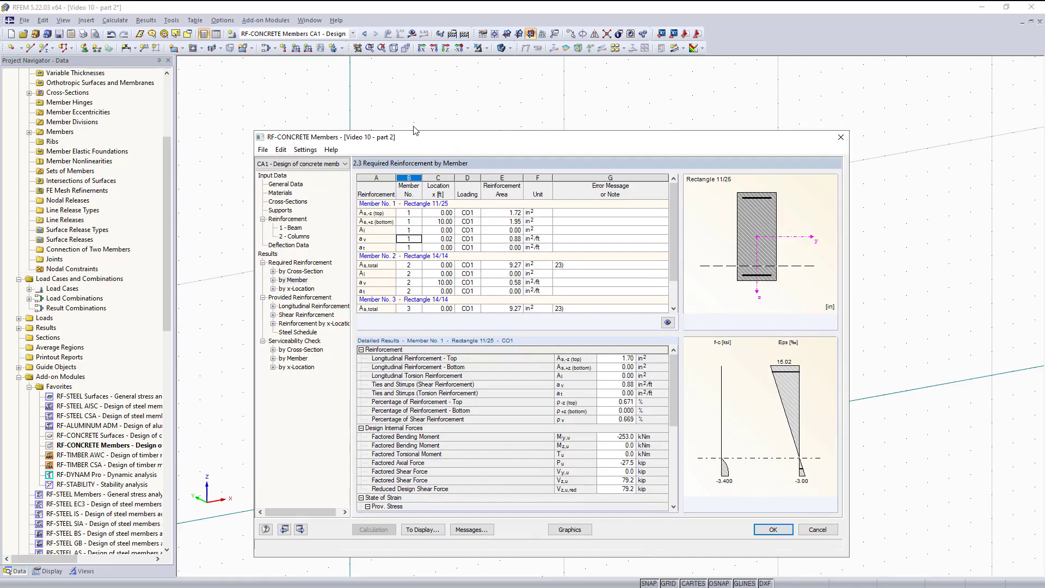
left_click(410, 204)
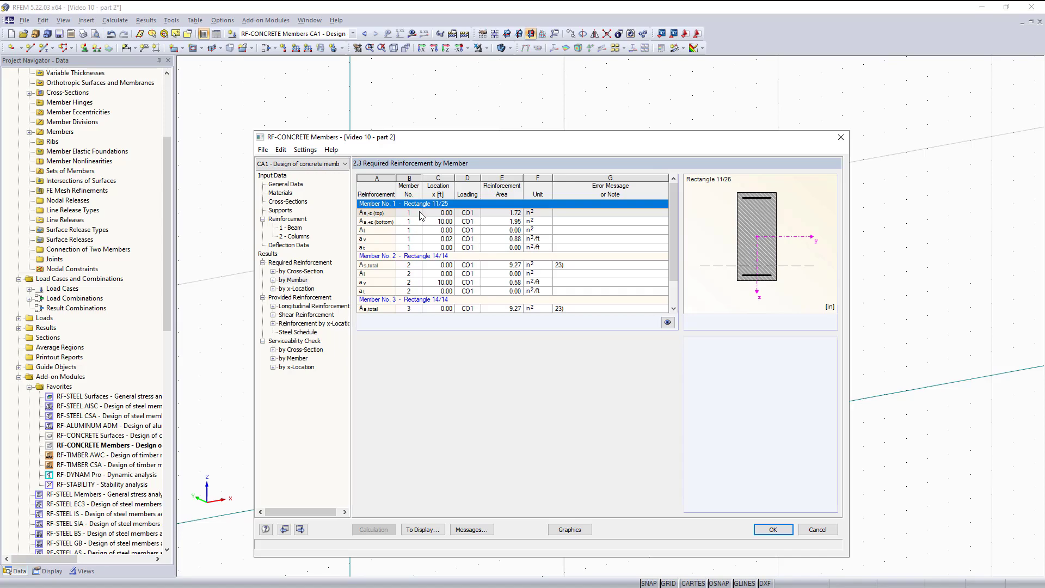
left_click(411, 221)
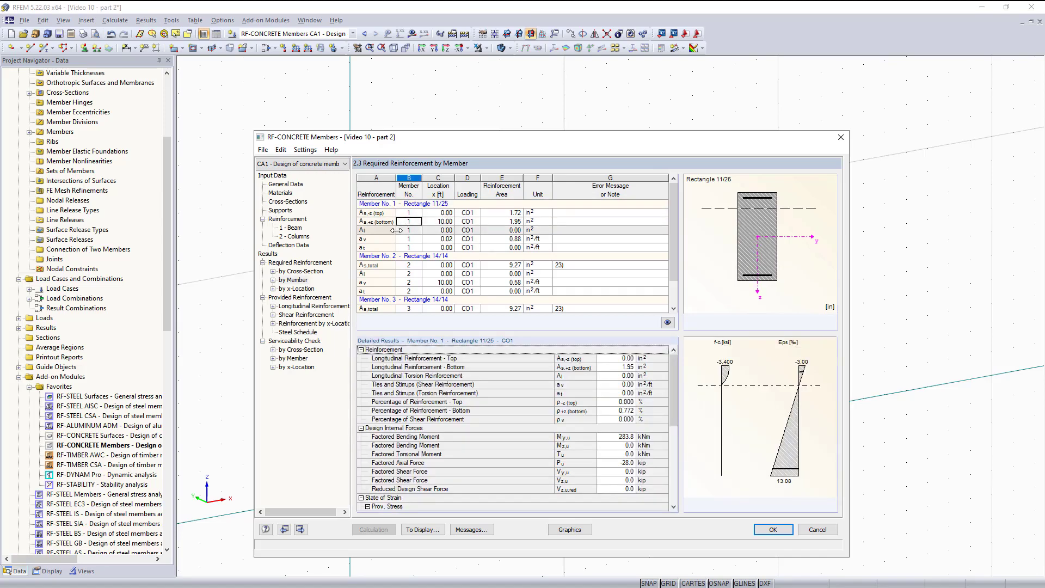
left_click(394, 239)
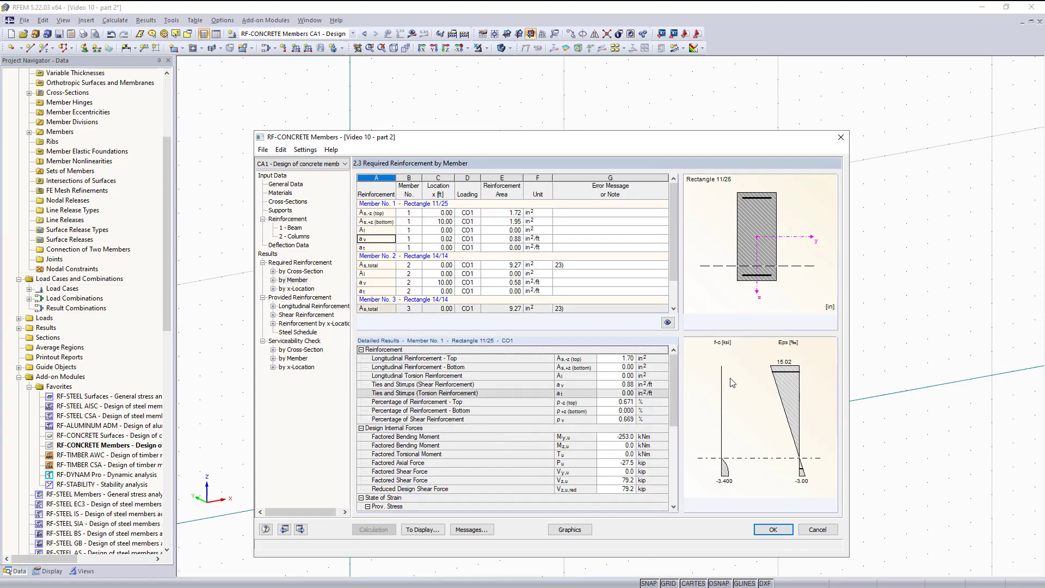
mouse_move(675, 372)
left_mouse_down()
mouse_move(666, 464)
mouse_move(668, 367)
left_mouse_up()
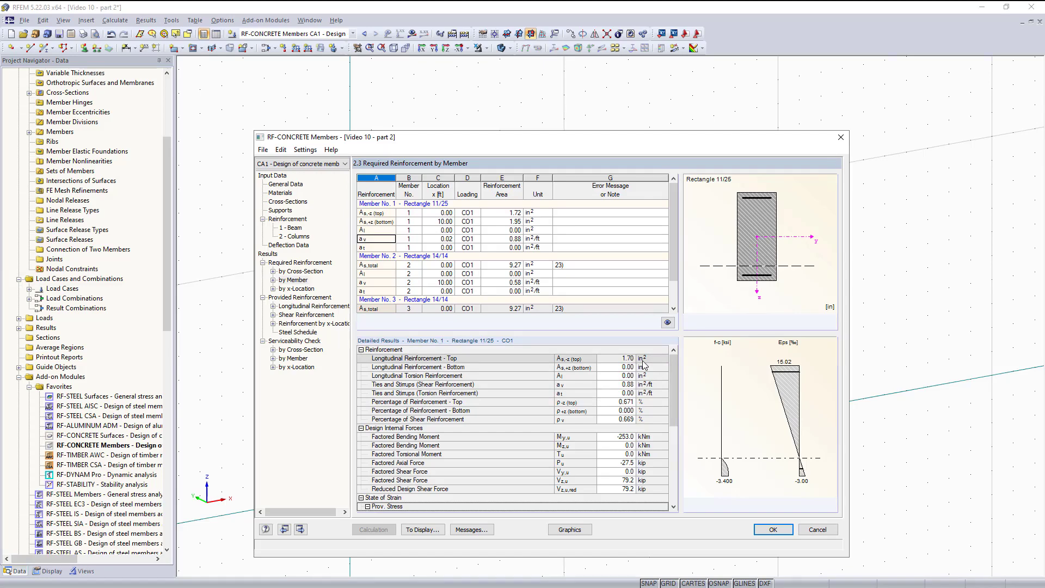
- Browse provided longitudinal, shear and by-x-location tables, ending on longitudinal (member 1: 3 #8 top and bottom)
left_click(308, 300)
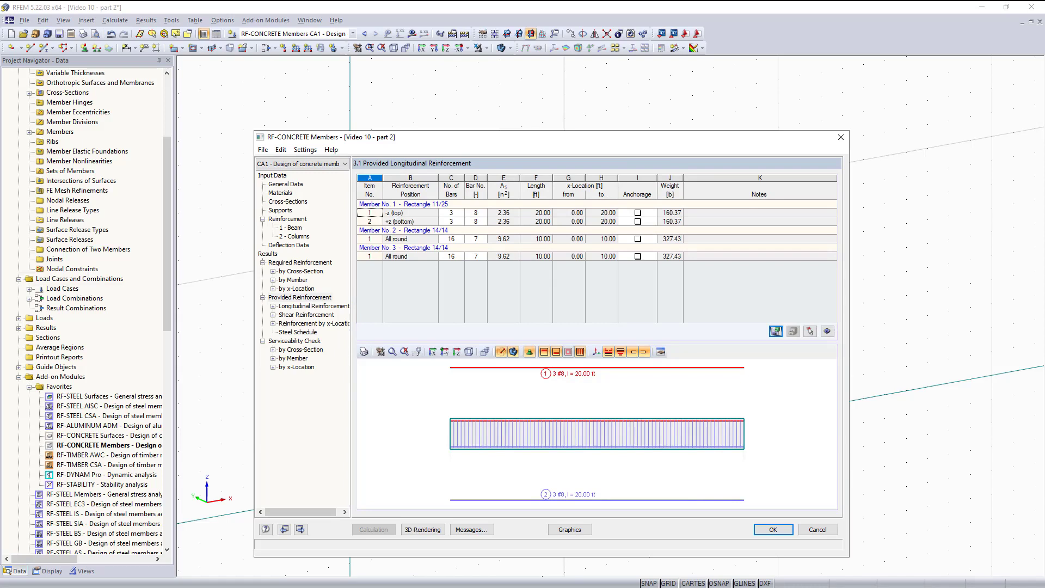
left_click(309, 317)
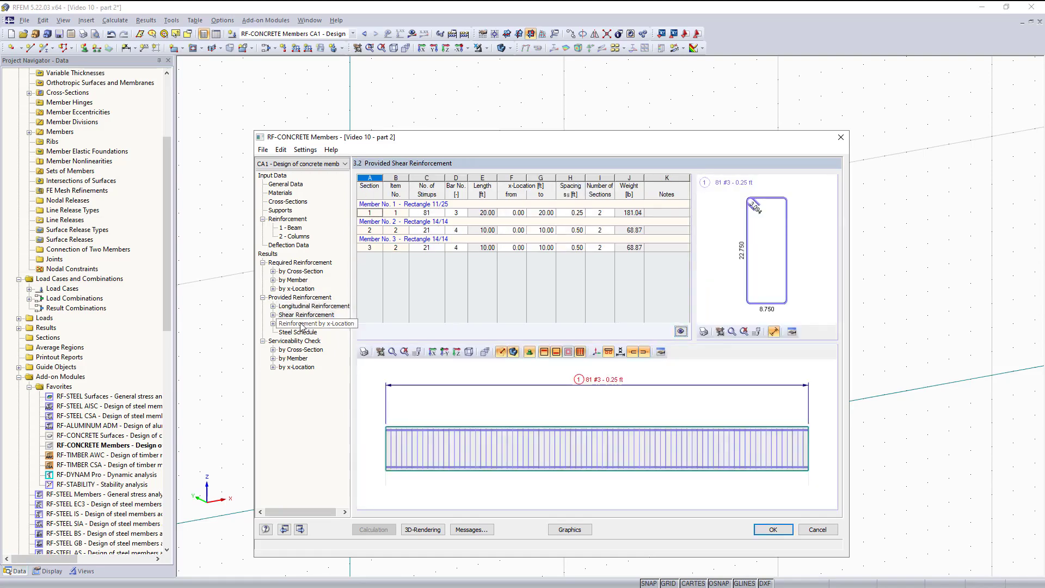
left_click(303, 324)
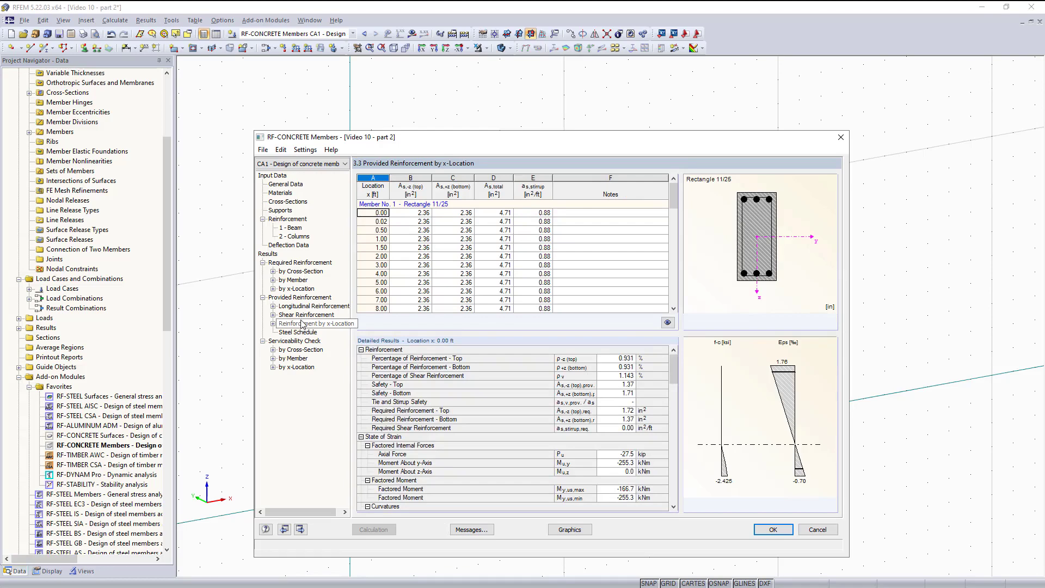
left_click(307, 306)
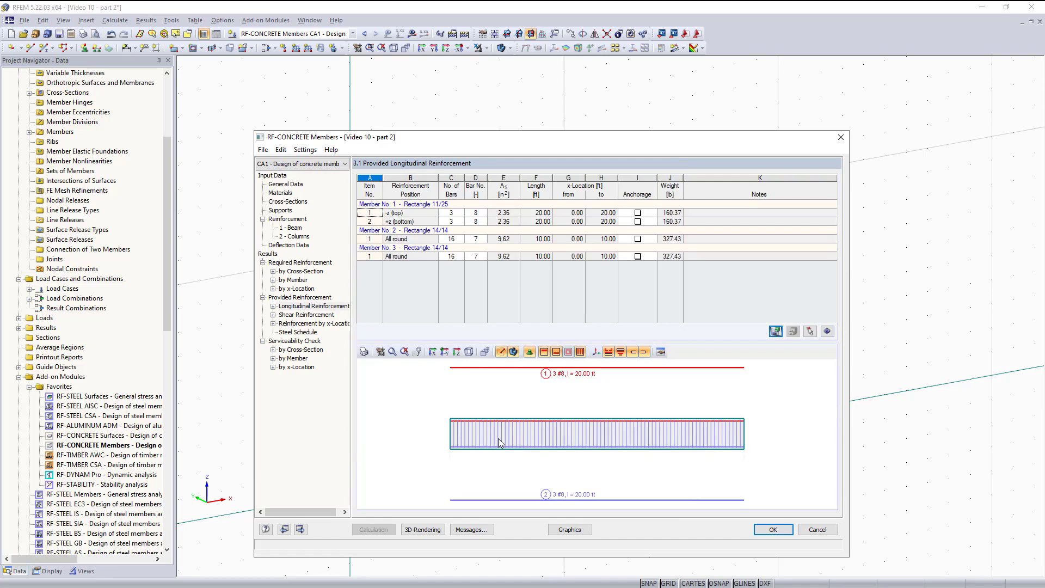
- Rotate the beam graphic into 3D and highlight its bottom bars
middle_click_drag(465, 444, 665, 461, "ctrl")
scroll(571, 440, "up", 6)
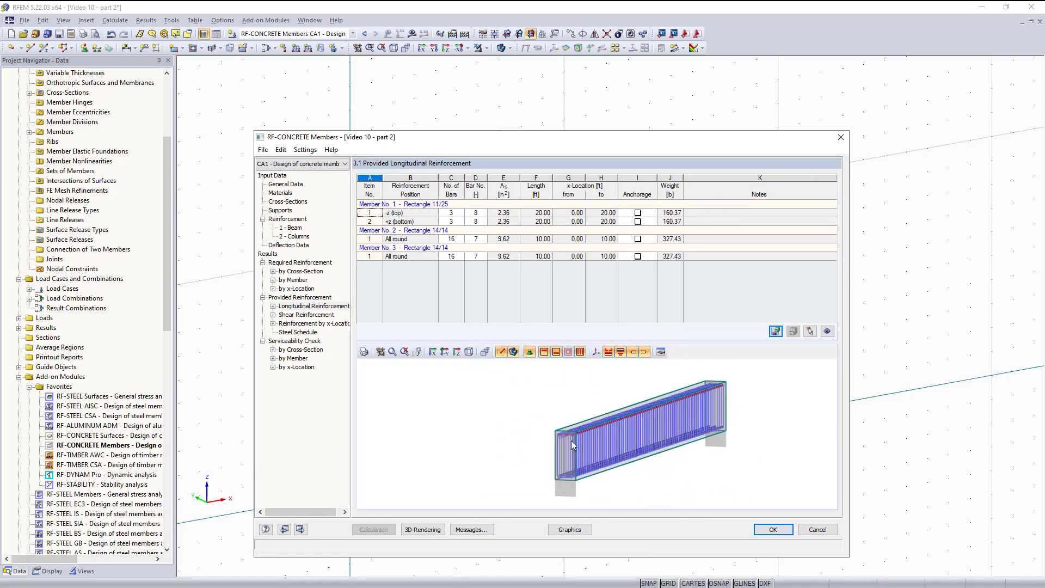
scroll(564, 453, "down", 2)
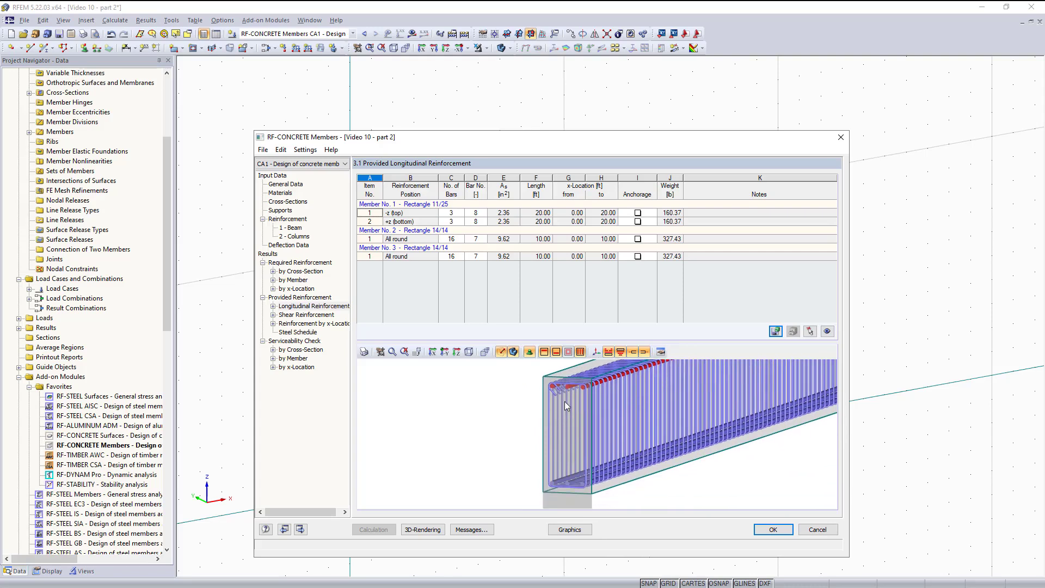
left_click(401, 221)
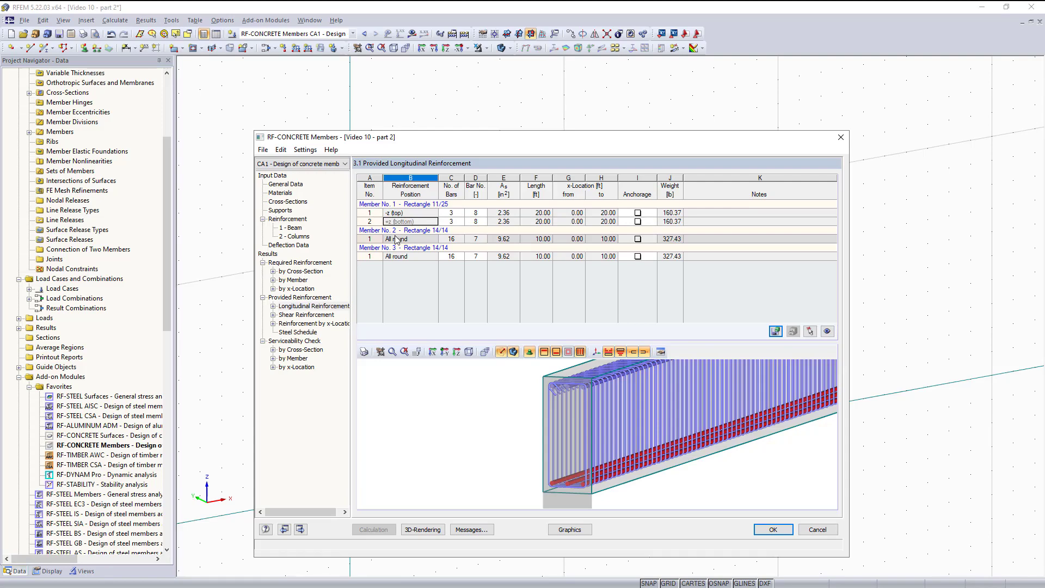
- Show provided shear reinforcement in isometric view and select member 2's 21 #4 stirrups at 0.50 ft
left_click(305, 315)
middle_click_drag(588, 430, 624, 452, "ctrl")
scroll(551, 458, "up", 5)
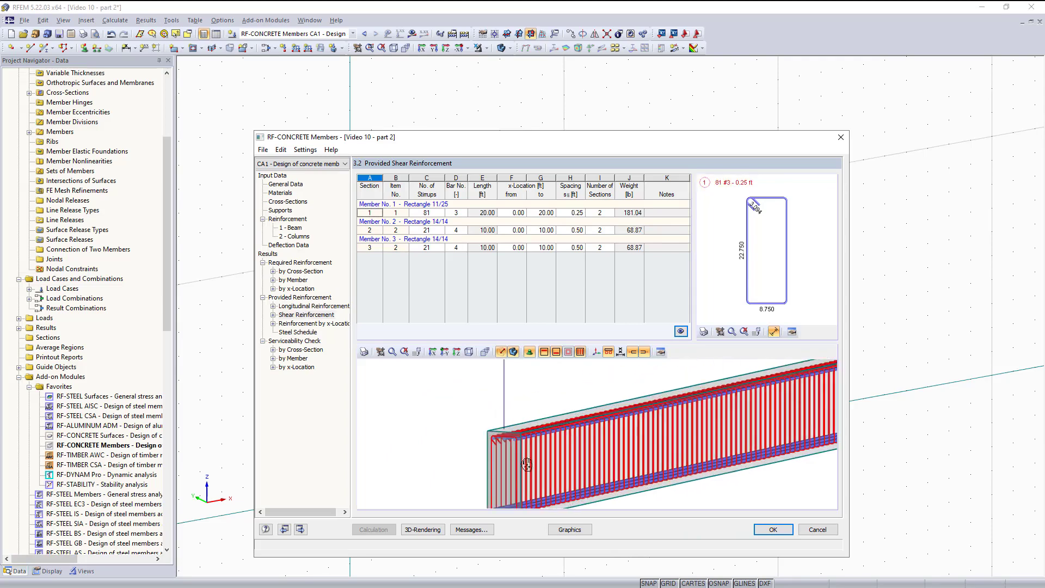
middle_click_drag(524, 412, 526, 418)
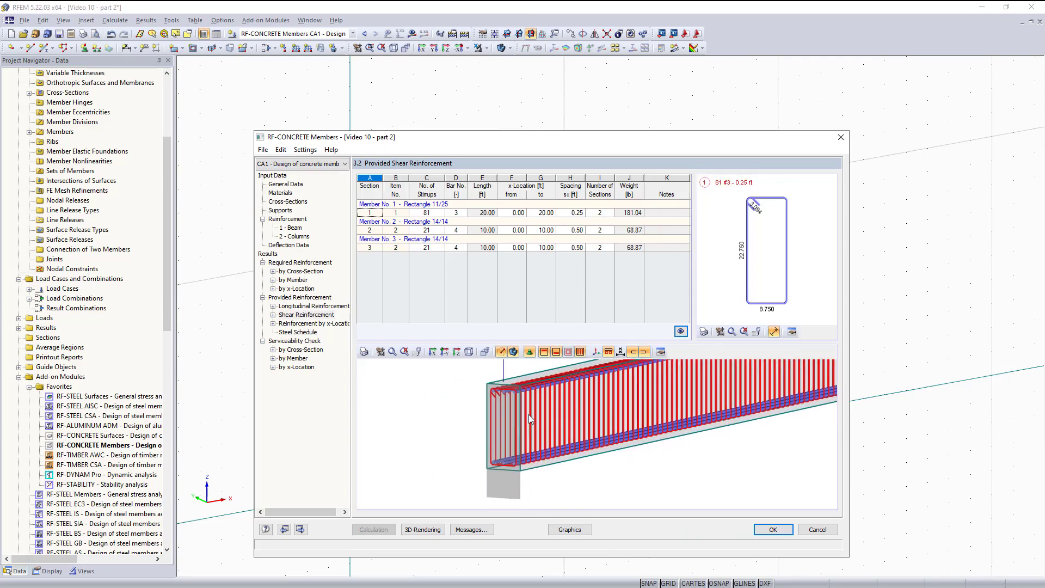
scroll(528, 414, "down", 3)
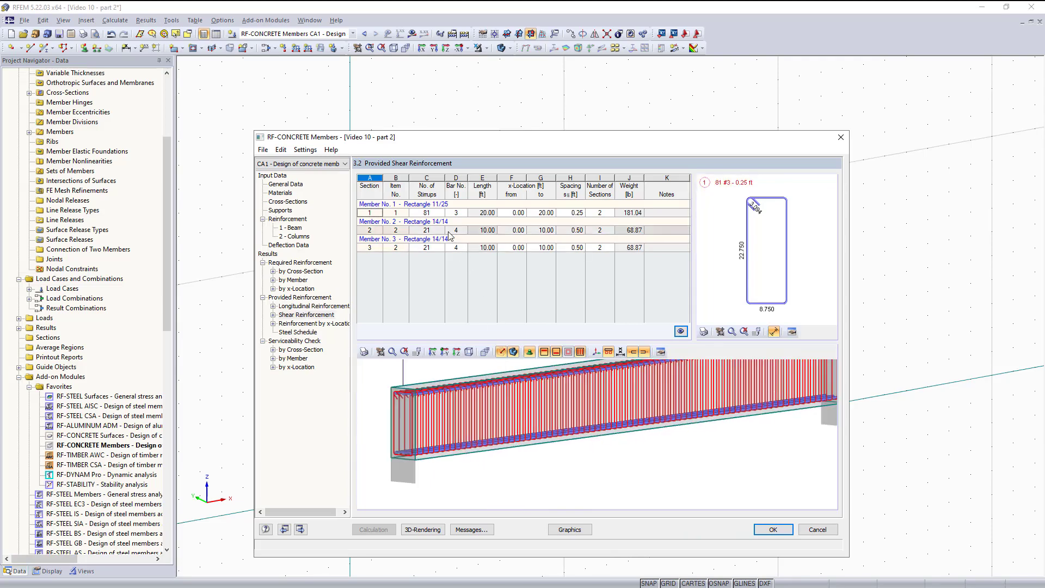
left_click(426, 229)
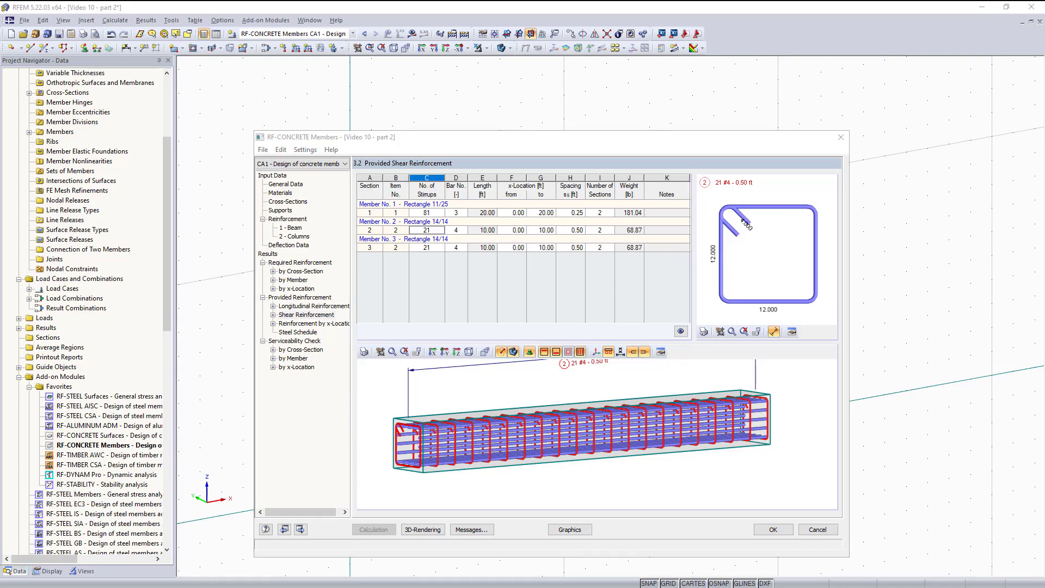
- Open member 2's 3D rebar rendering and edit its 21 #4 stirrups at 0.50 ft
left_click(681, 330)
scroll(562, 348, "down", 1)
scroll(562, 349, "up", 2)
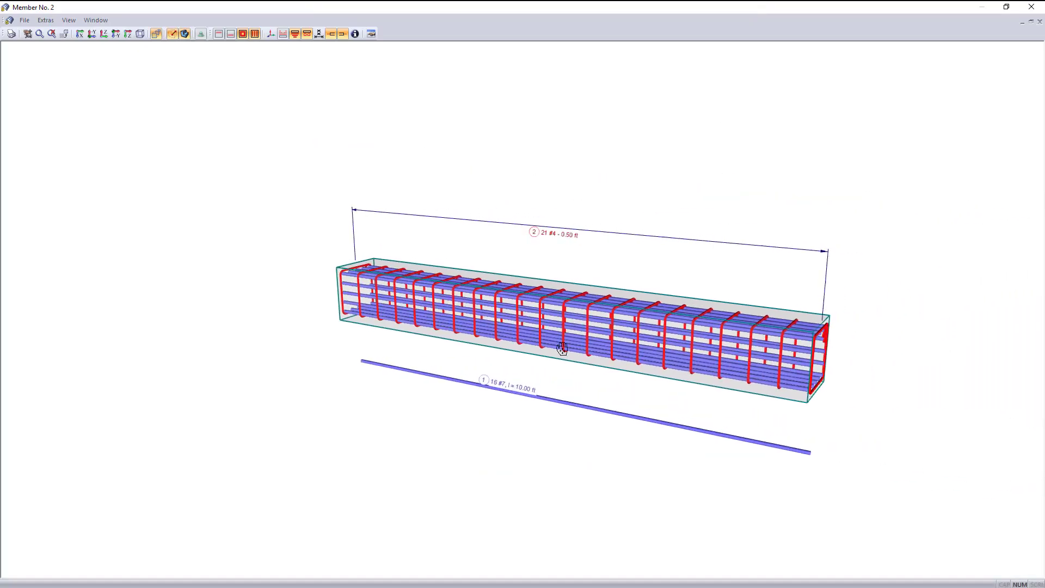
middle_click_drag(562, 348, 547, 347)
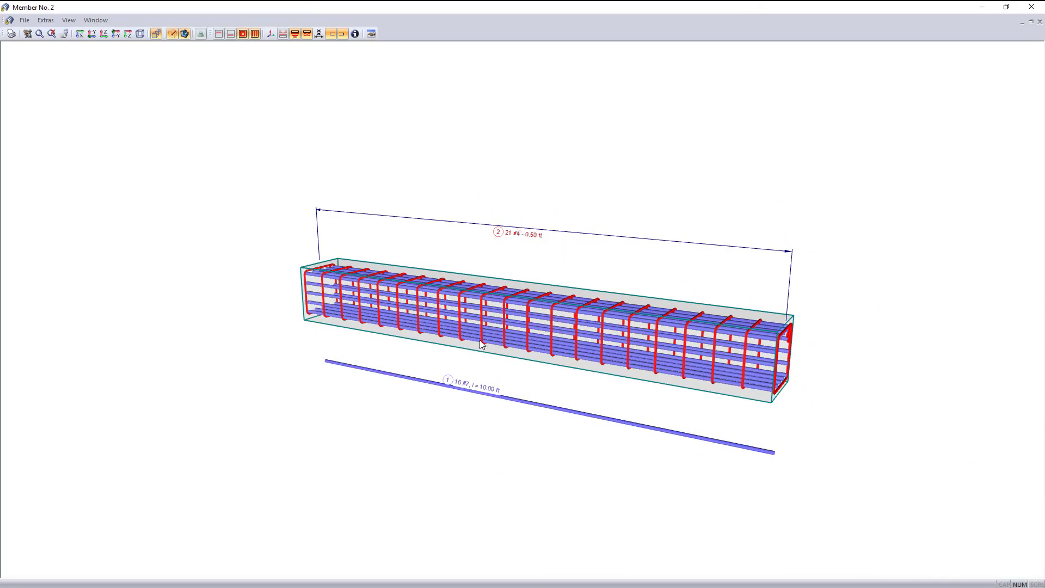
double_click(520, 235)
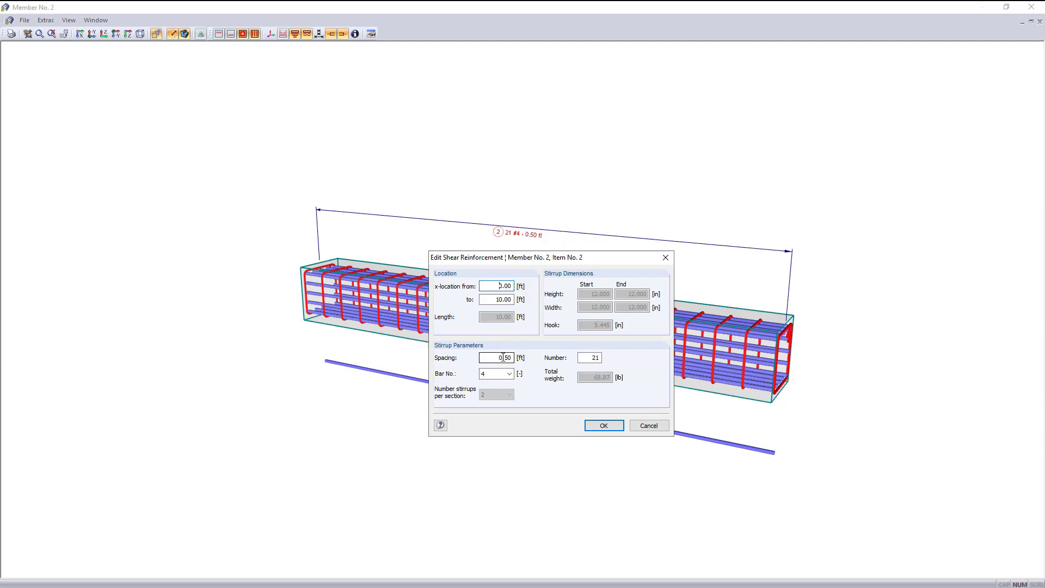
- Change member 2's stirrups to bar size #5 at 0.6 ft spacing, giving 17 #5 at 0.63 ft
left_click(509, 374)
left_click(509, 414)
left_click(491, 361)
type("0.6")
key("Return")
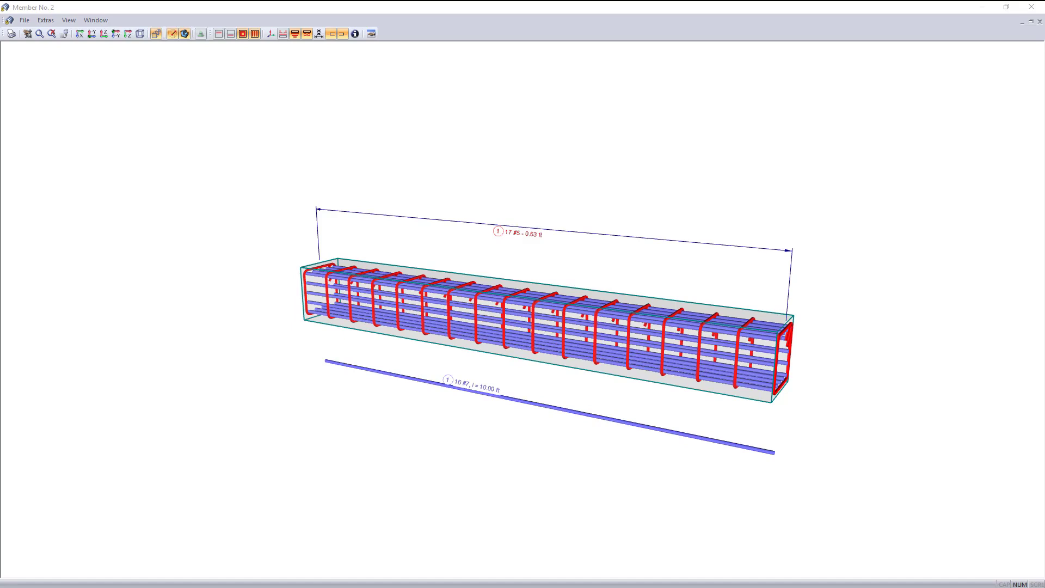
- Close the 3D rendering and recalculate the design with the modified stirrups
left_click(1042, 7)
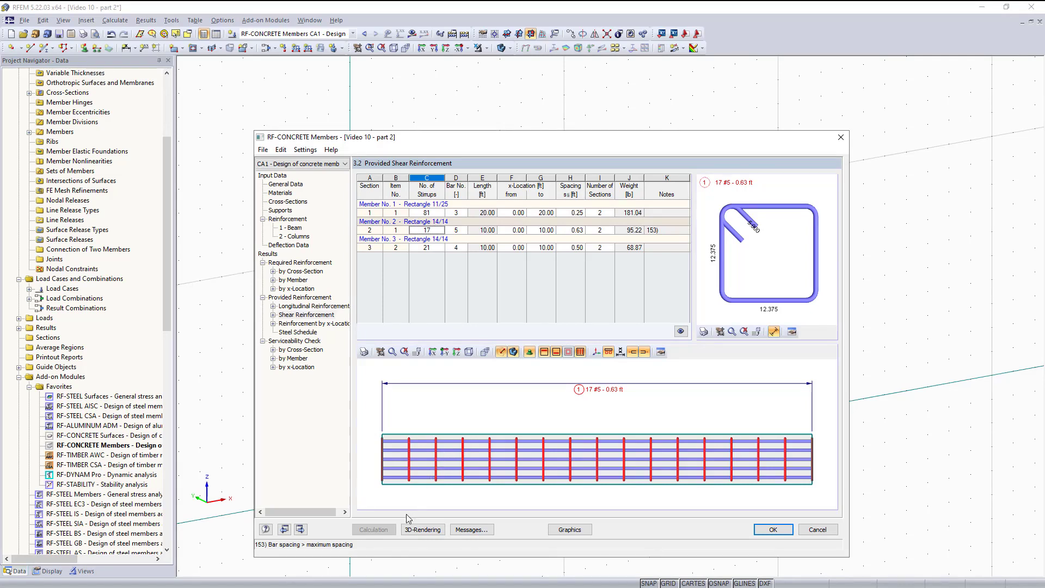
left_click(456, 230)
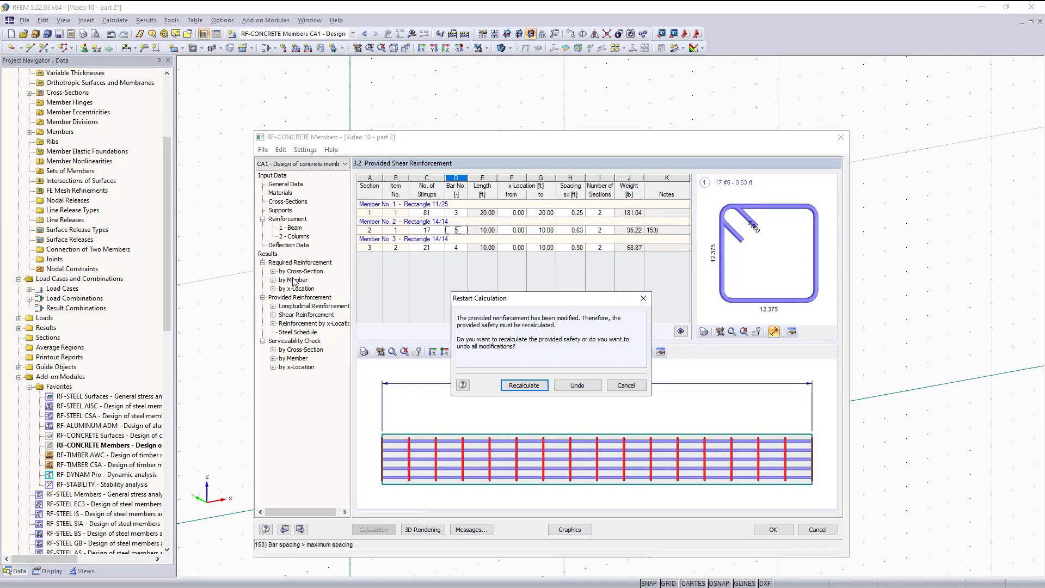
left_click(533, 389)
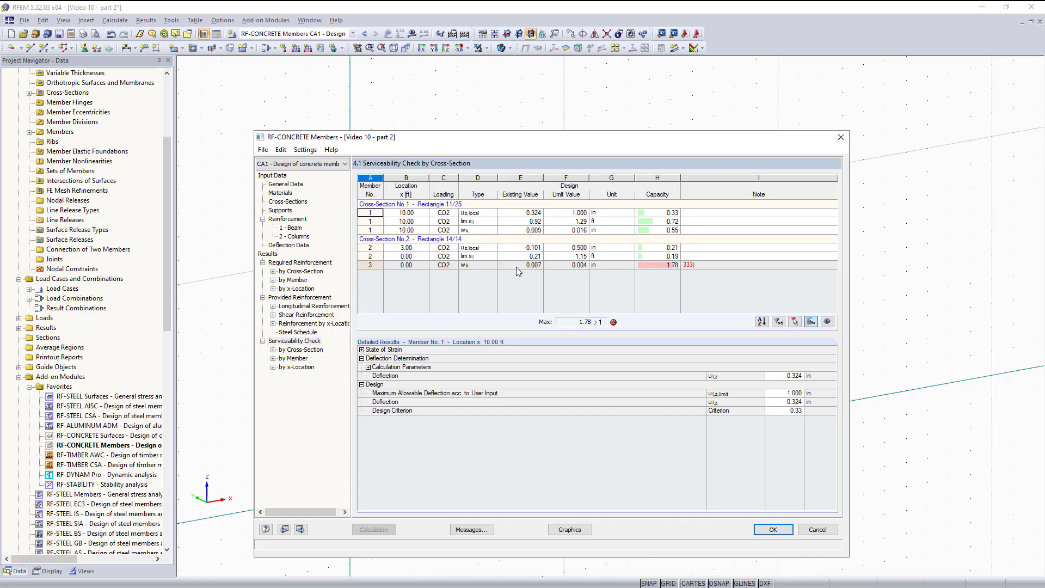
left_click(516, 265)
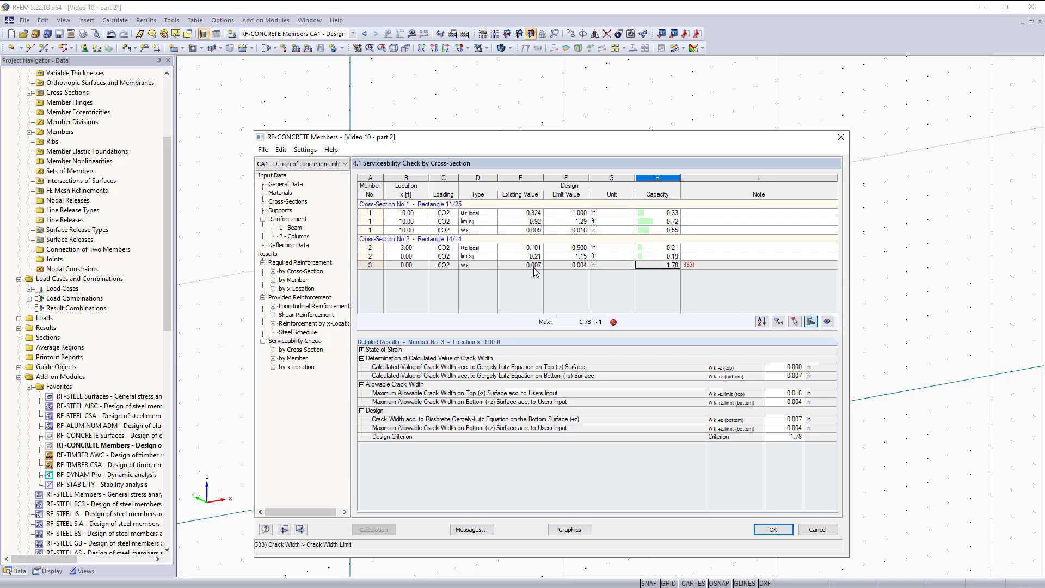
left_click(698, 265)
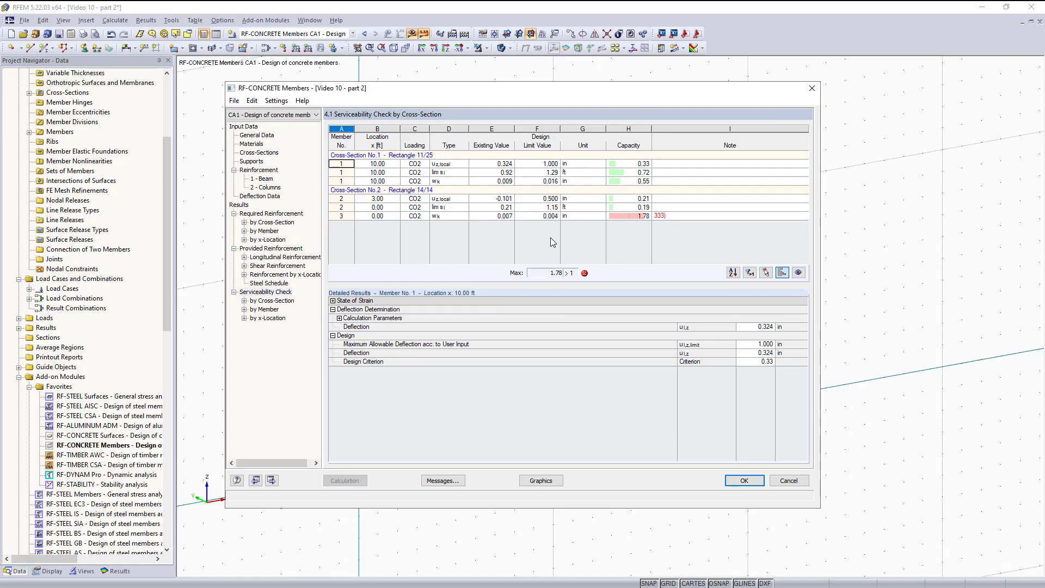
- Return to the model graphics with the RF-CONCRETE Members case CA1 displayed
left_click(533, 482)
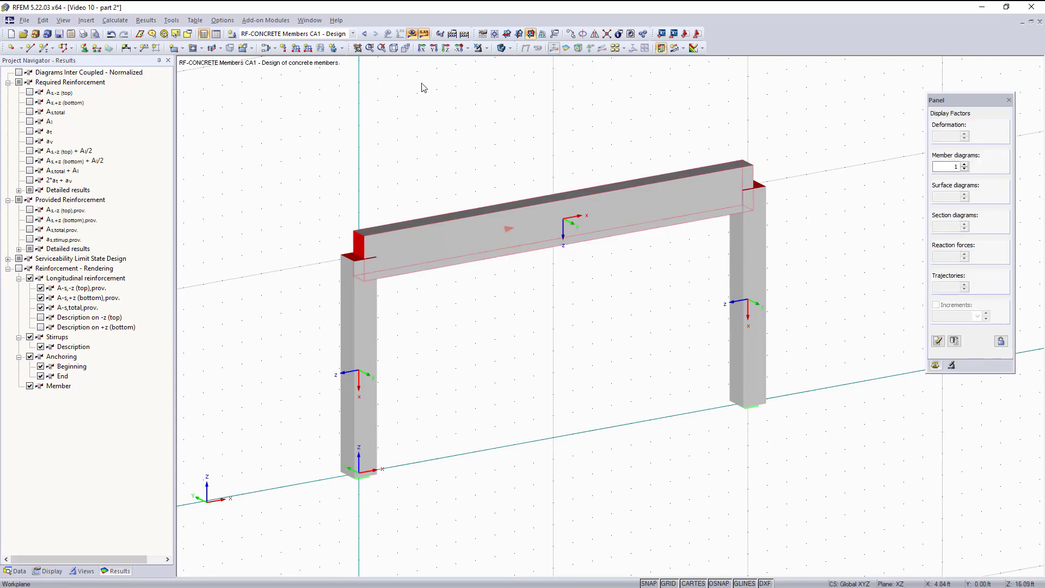
left_click(331, 34)
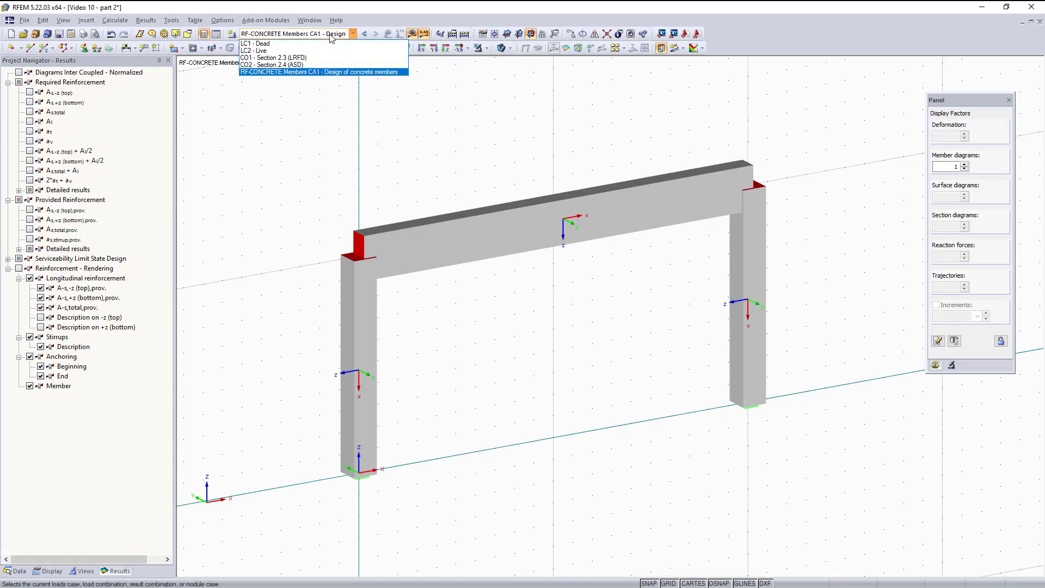
left_click(324, 76)
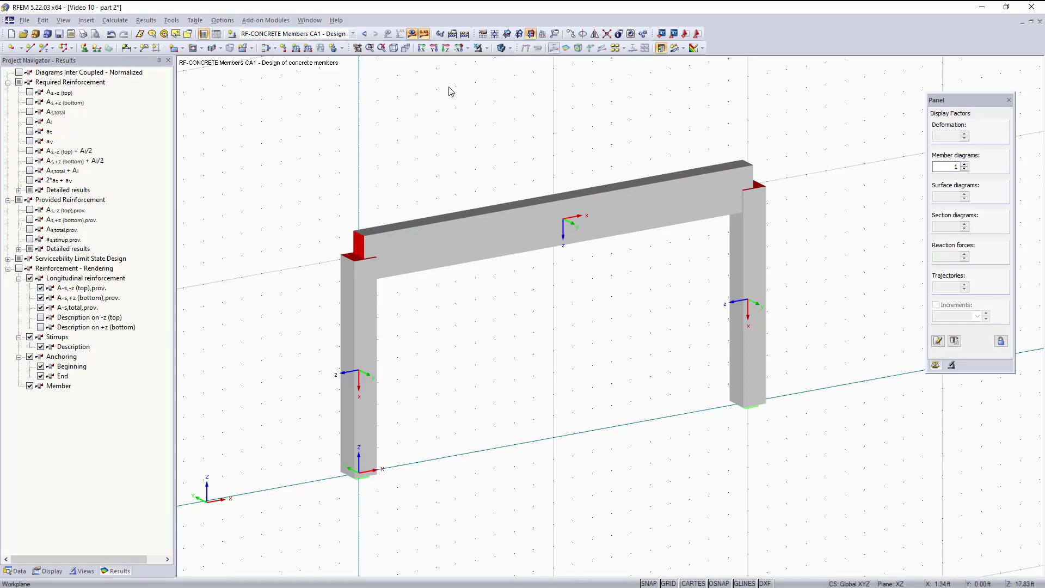
- Window-select the top beam and show only it, hiding both columns
left_click_drag(572, 143, 491, 307)
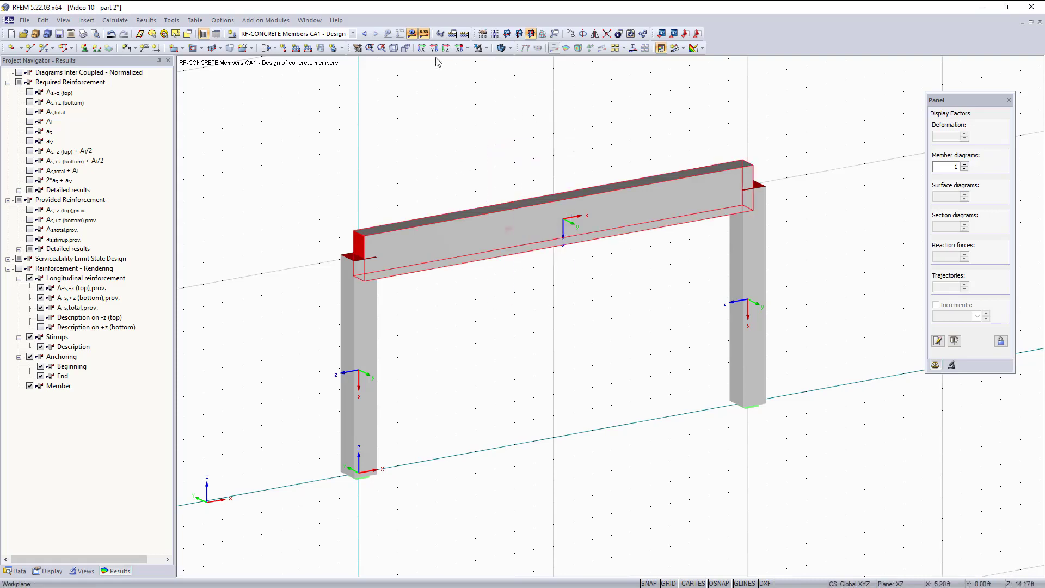
left_click(487, 48)
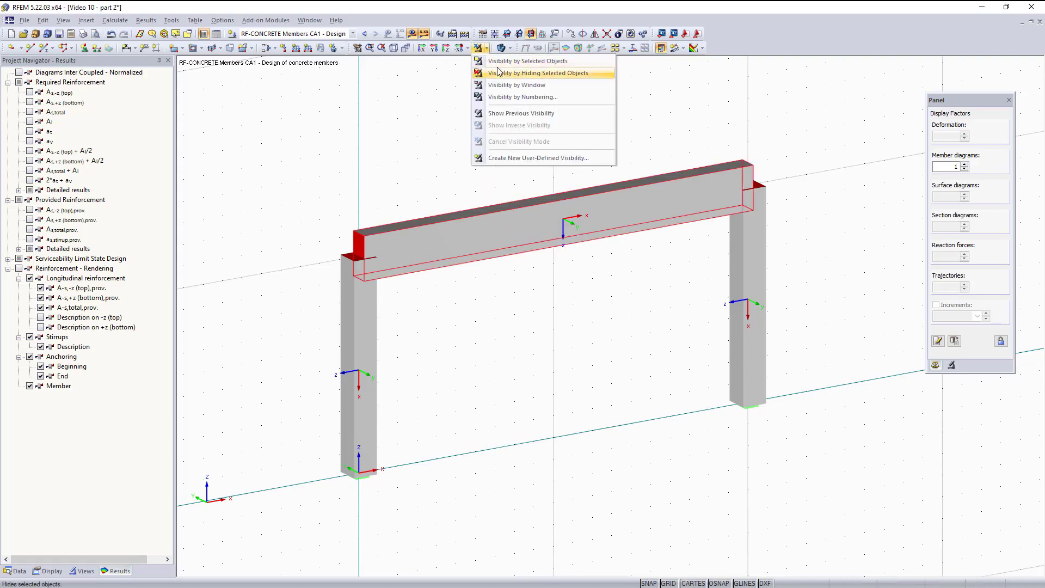
left_click(502, 62)
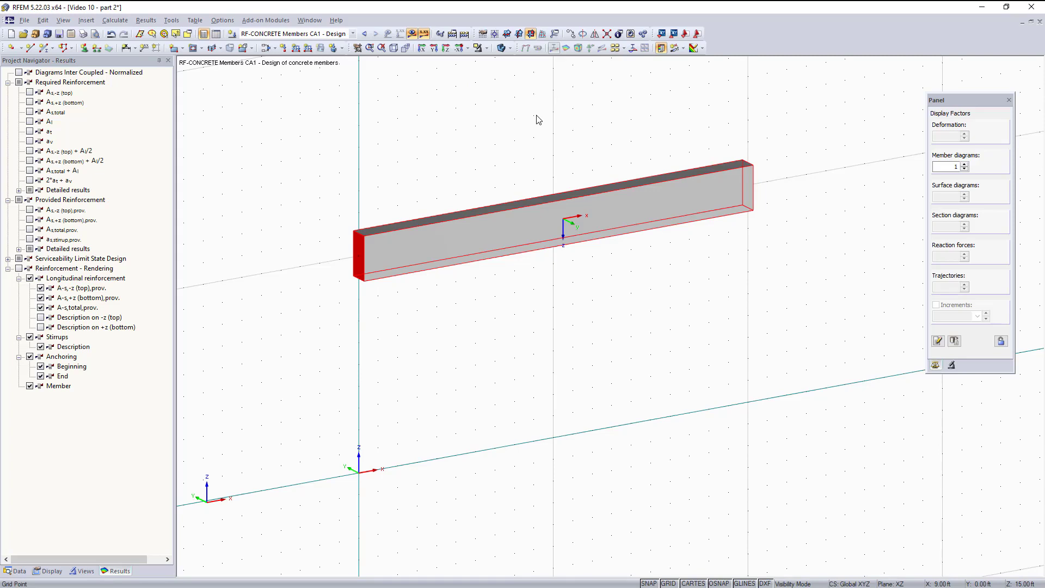
- Compare required 1.95 in² and provided 2.36 in² bottom reinforcement diagrams, keeping only the provided one
left_click(30, 103)
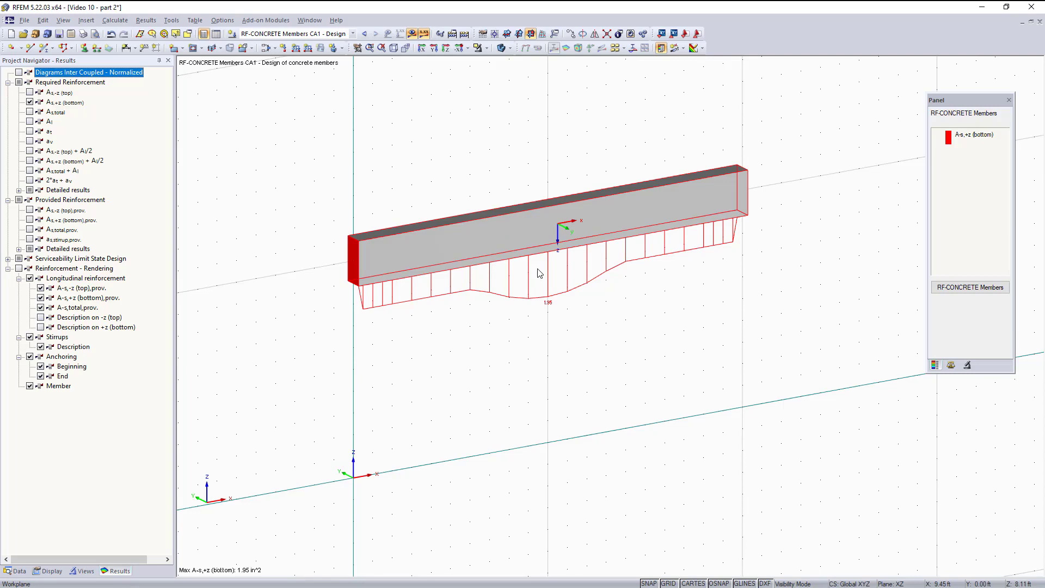
left_click(30, 220)
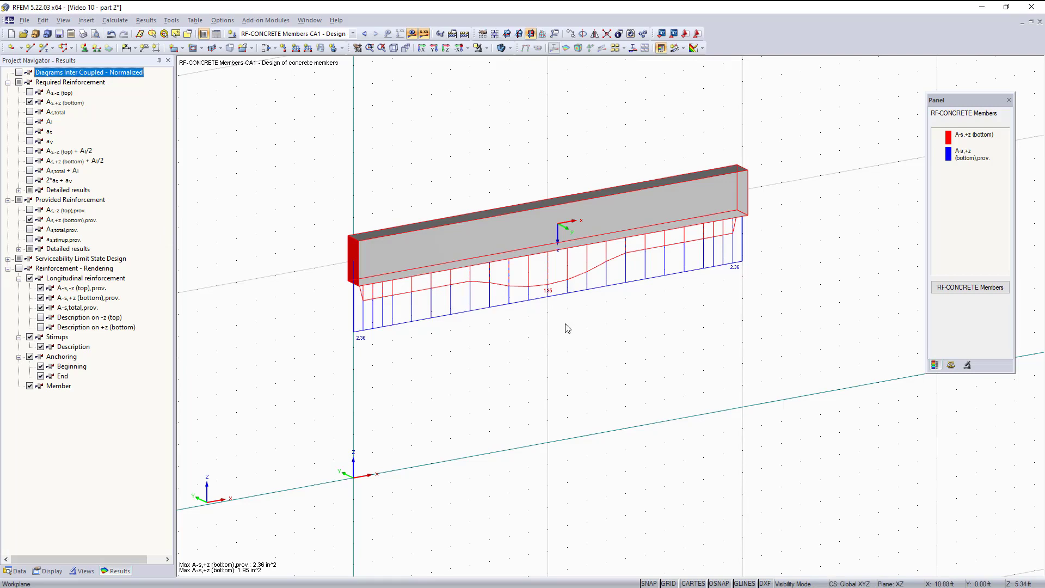
scroll(365, 348, "up", 1)
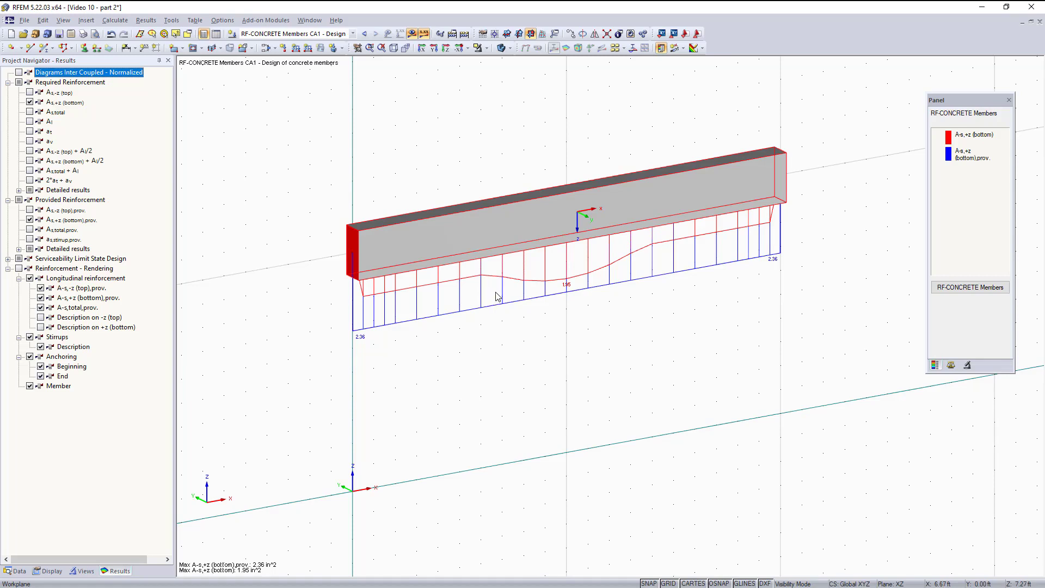
left_click(30, 103)
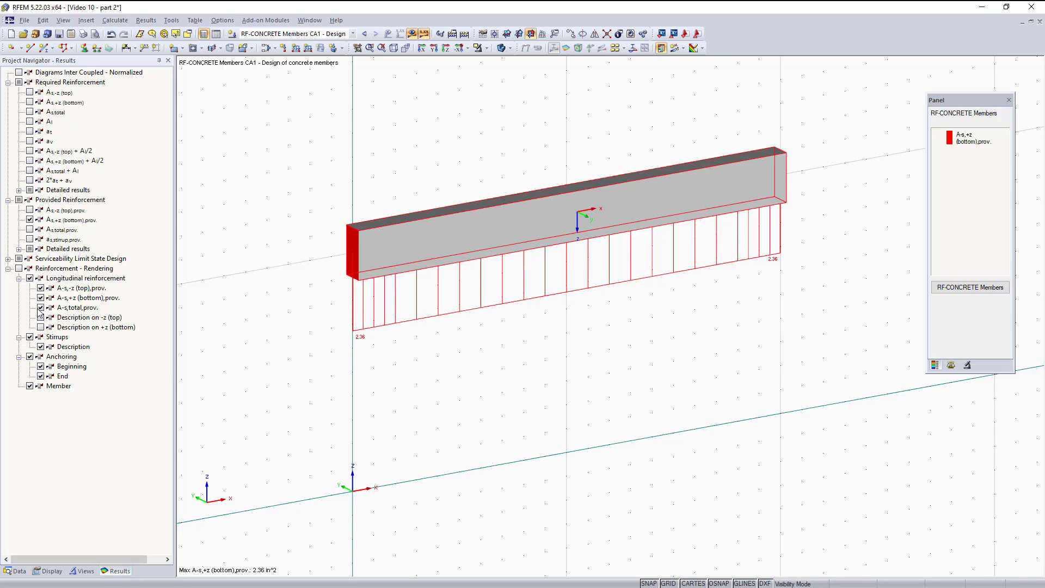
- Turn on 3D reinforcement rendering and hide the provided bottom reinforcement diagram
left_click(19, 268)
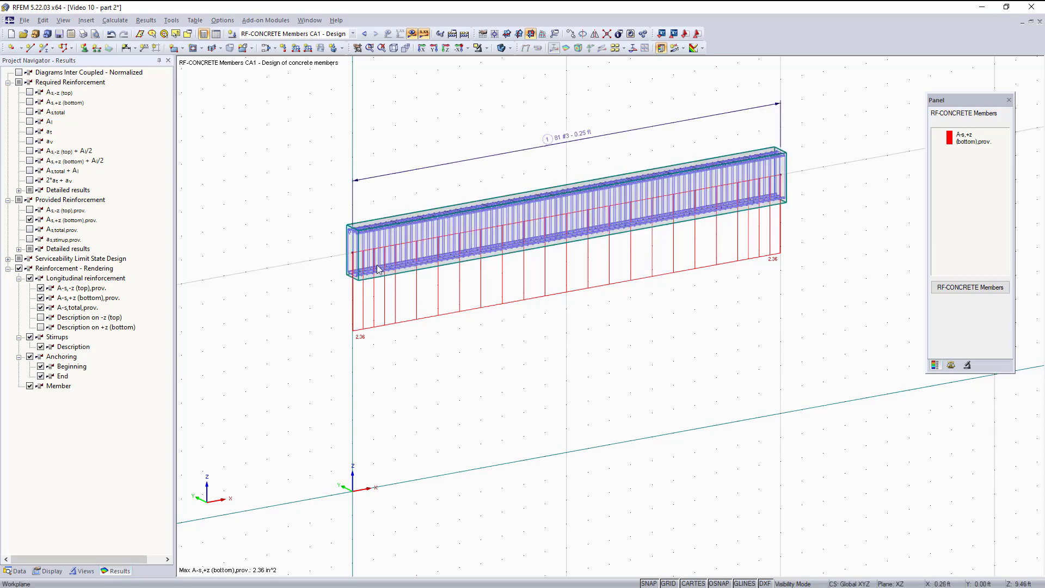
left_click(30, 220)
scroll(580, 271, "down", 3)
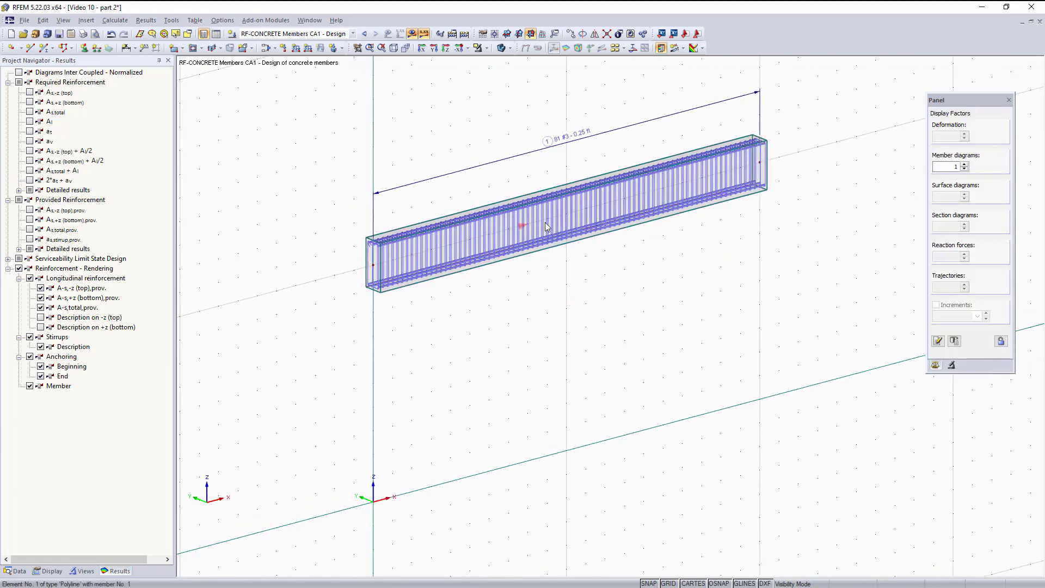
scroll(615, 294, "up", 5)
middle_click_drag(629, 316, 623, 320)
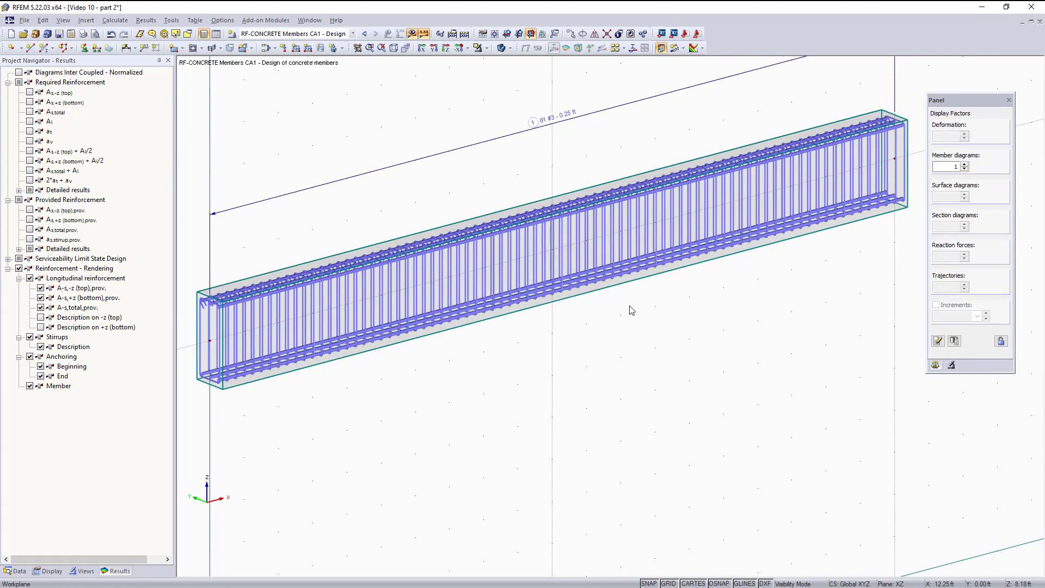
scroll(631, 310, "down", 3)
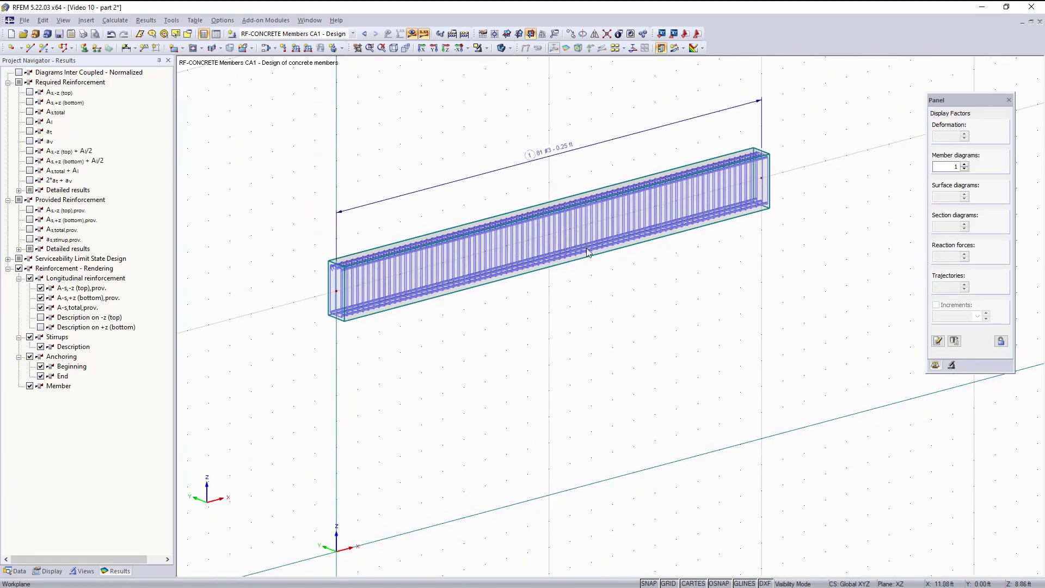
- Cancel visibility mode to show the whole frame with both columns' 21 #4 and 17 #5 stirrup cages
left_click(487, 48)
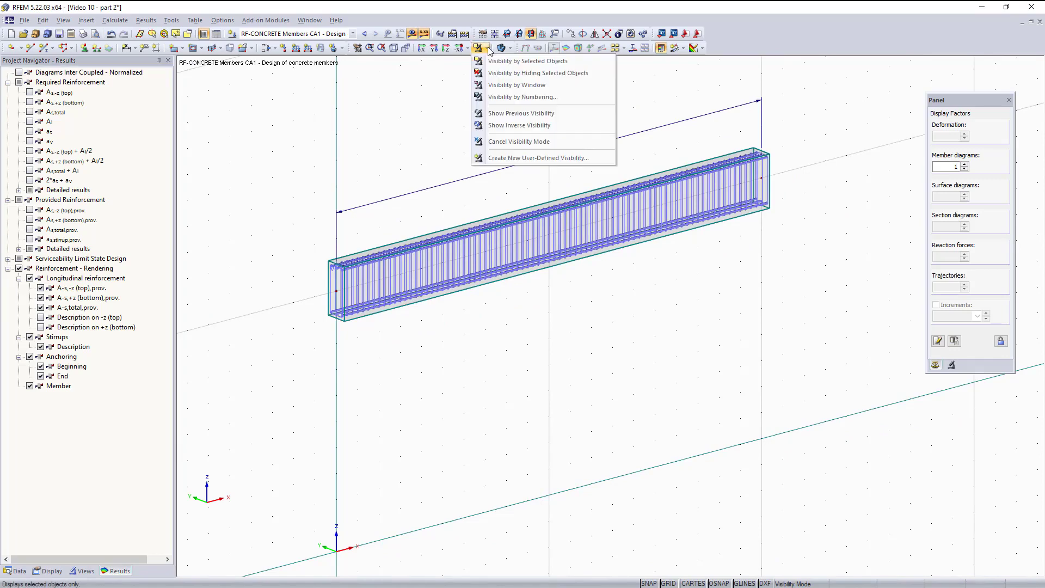
left_click(518, 142)
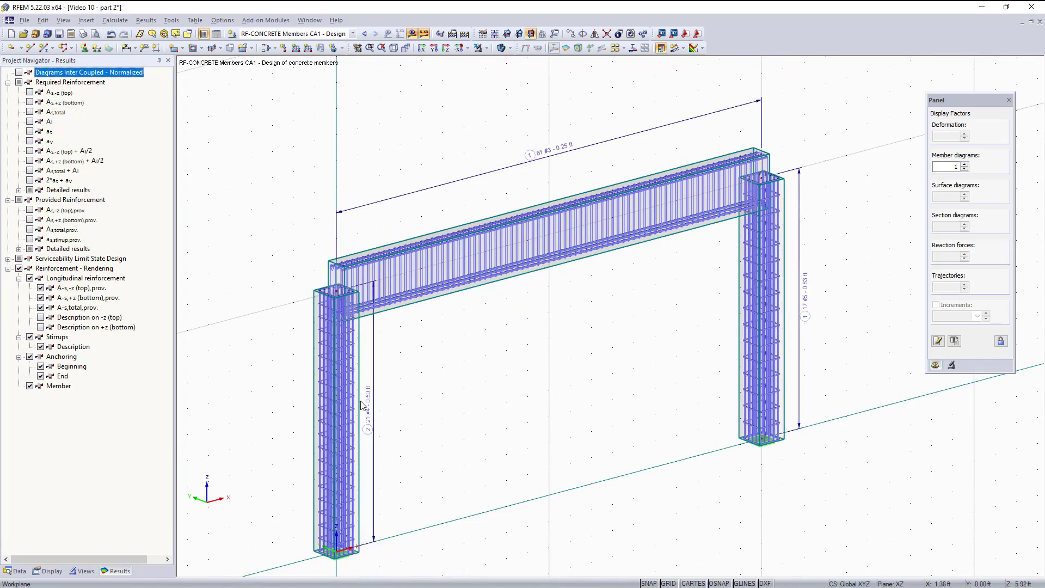
scroll(360, 335, "up", 5)
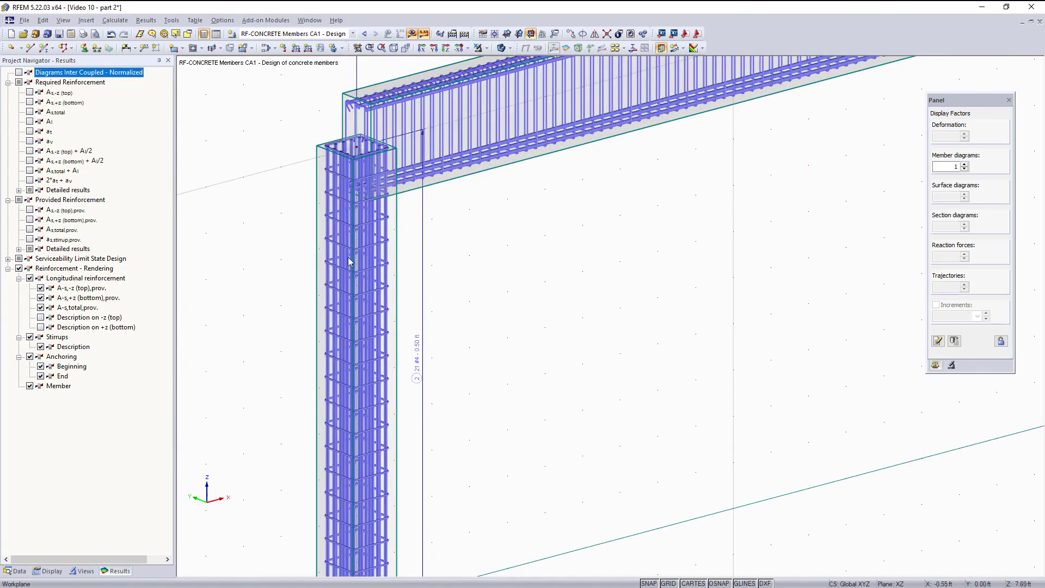
scroll(533, 333, "down", 5)
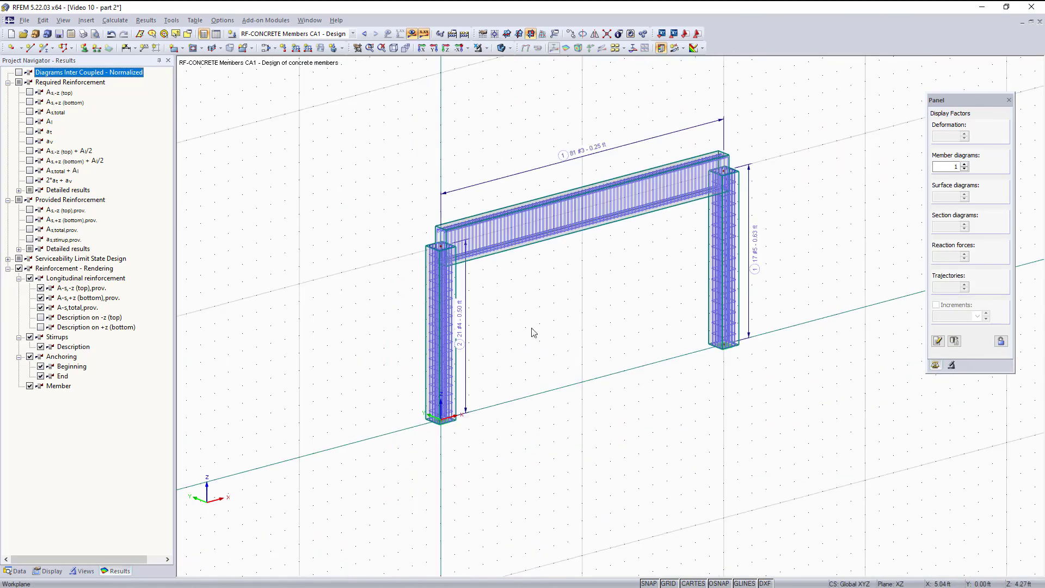
scroll(533, 332, "up", 2)
scroll(674, 272, "up", 2)
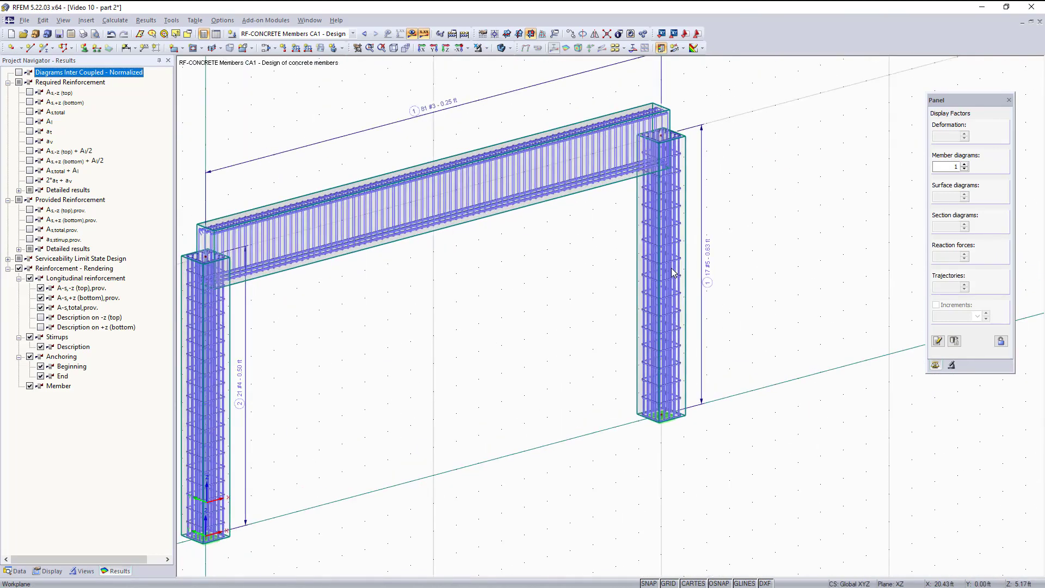
scroll(673, 272, "down", 1)
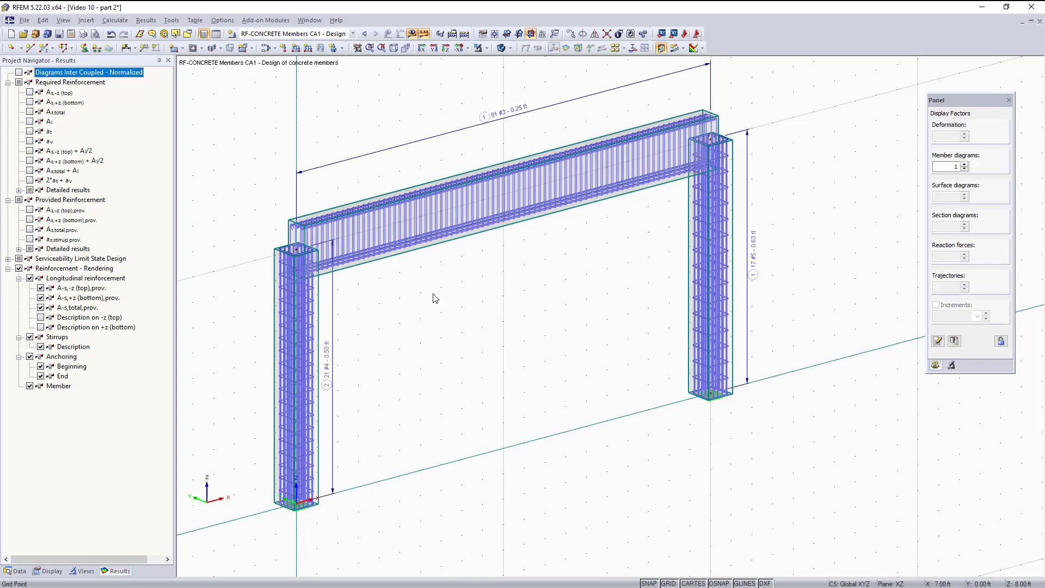
- Shift the rebar-rendered portal frame slightly right and switch it to an isometric view
middle_click_drag(410, 345, 446, 355)
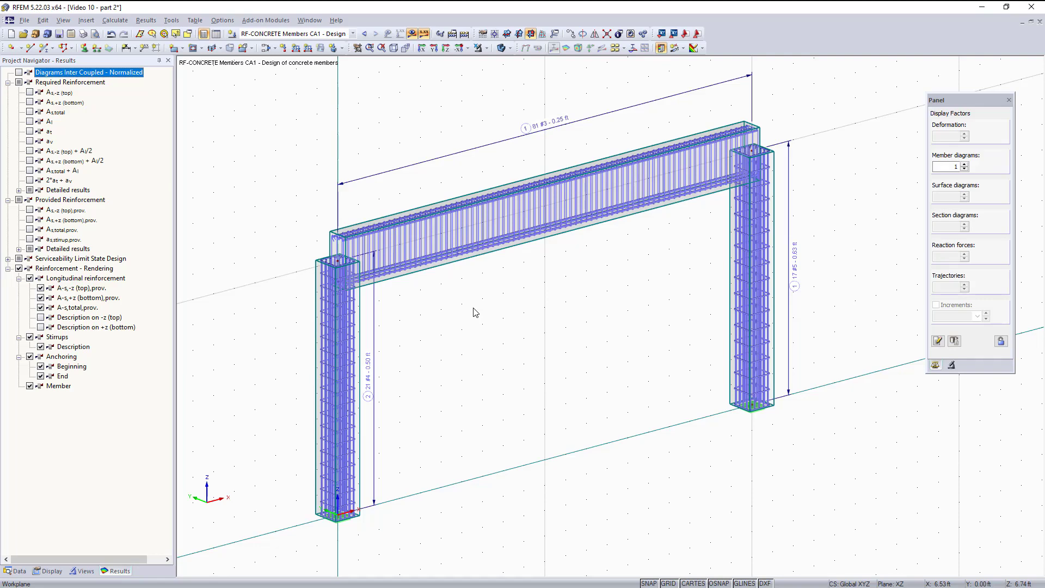
left_click(393, 48)
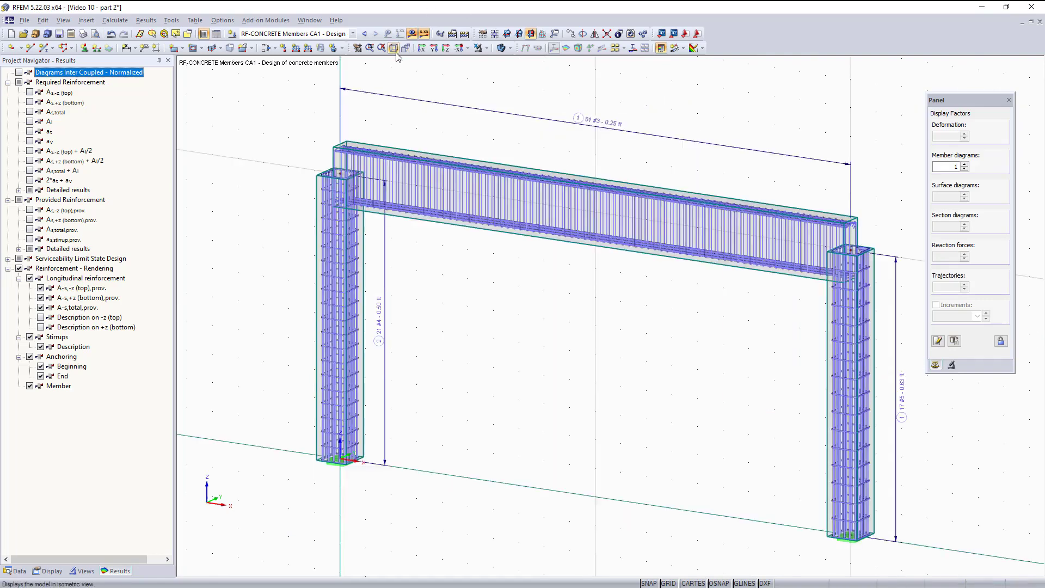